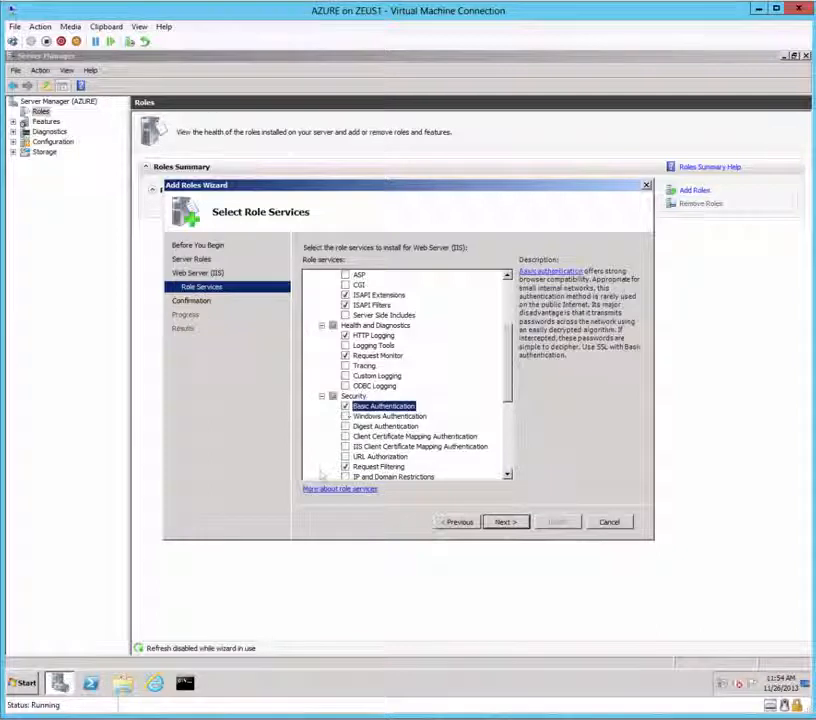
Step: Finish installing the Web Server (IIS) role services, then close Server Manager
click(501, 522)
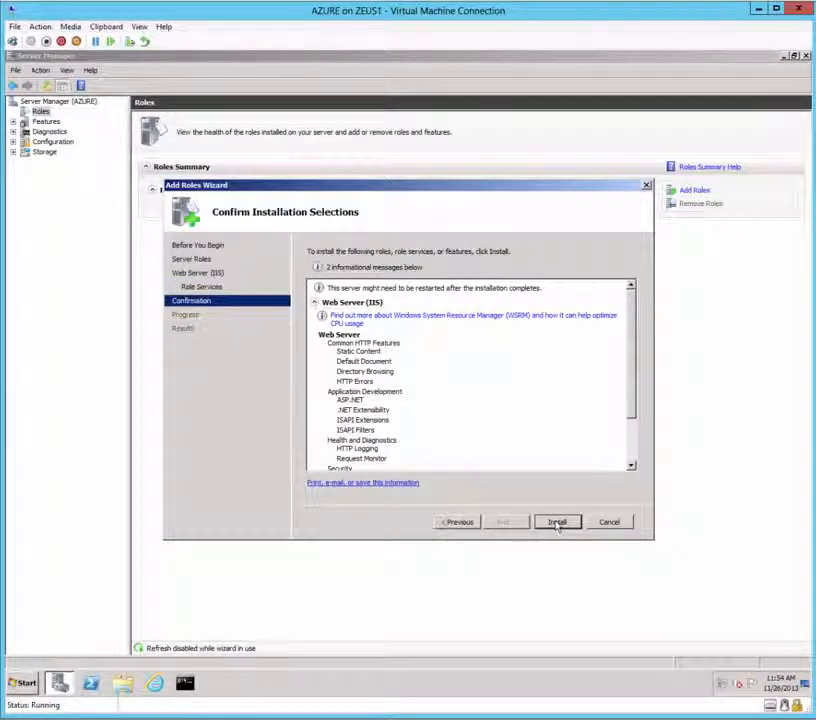
click(555, 523)
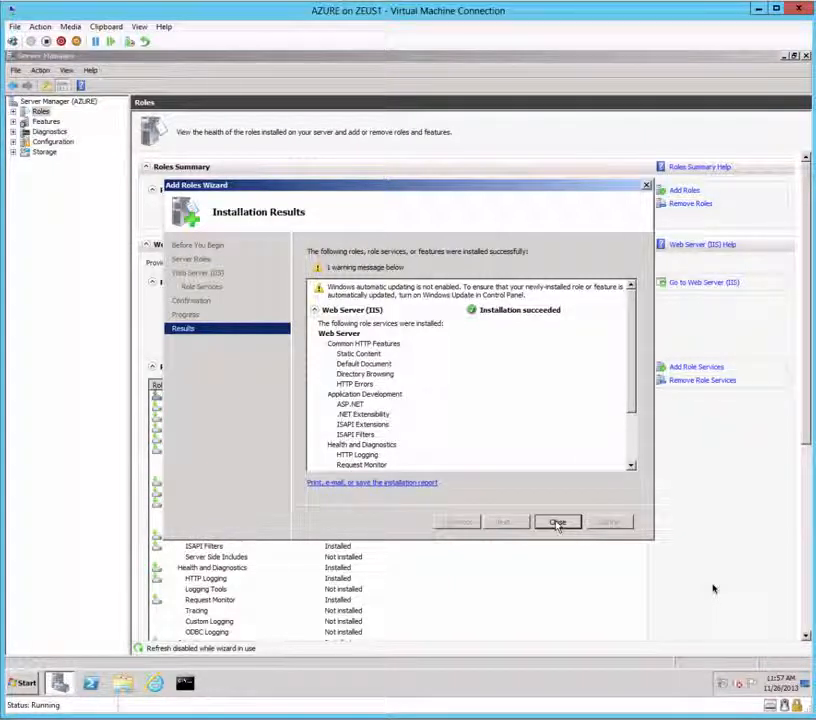
click(559, 524)
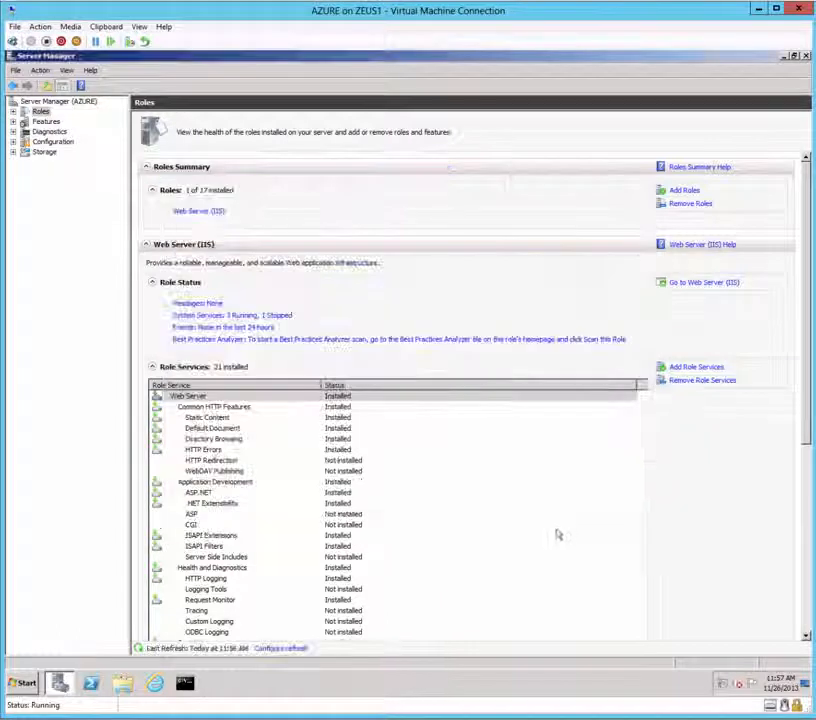
click(807, 56)
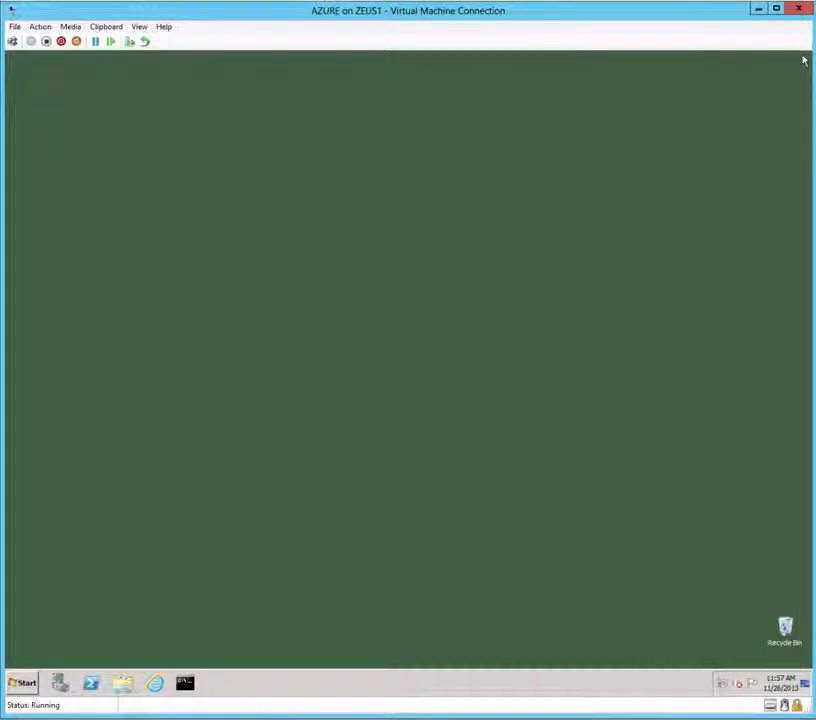
Step: Run dotNetFx45_Full_setup.exe from C:\Software to install .NET Framework 4.5
click(123, 684)
click(200, 365)
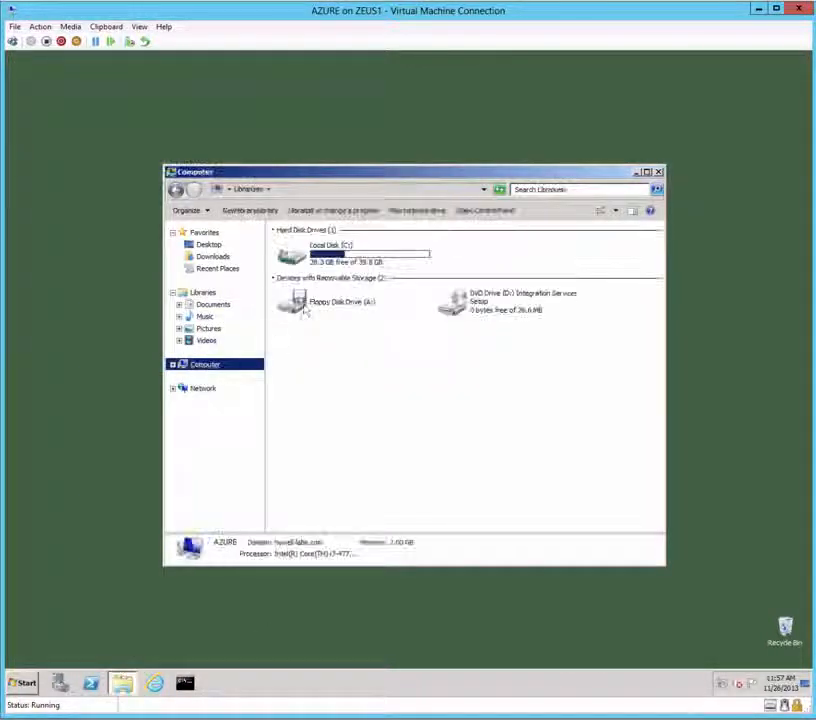
double_click(328, 260)
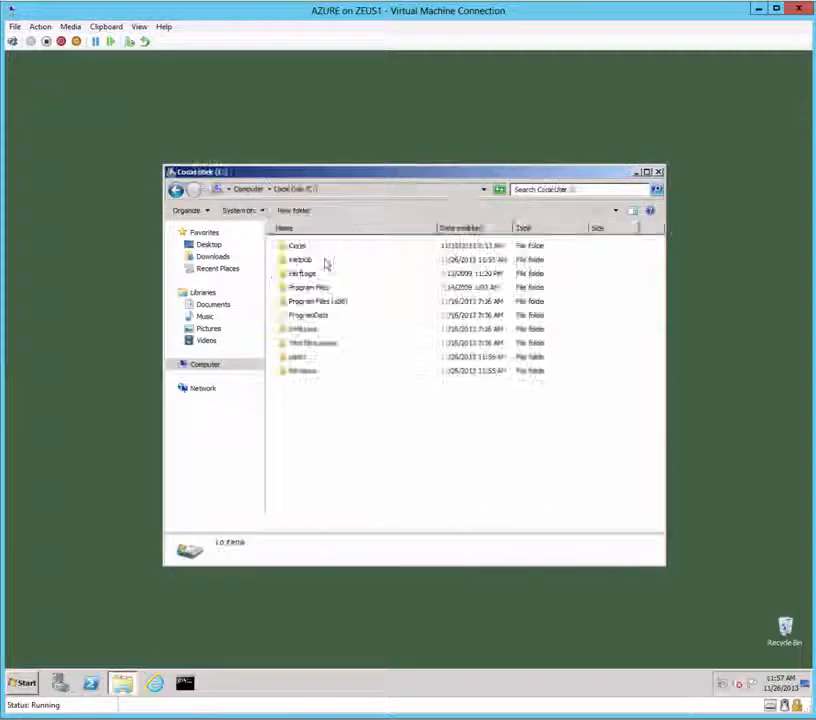
double_click(302, 330)
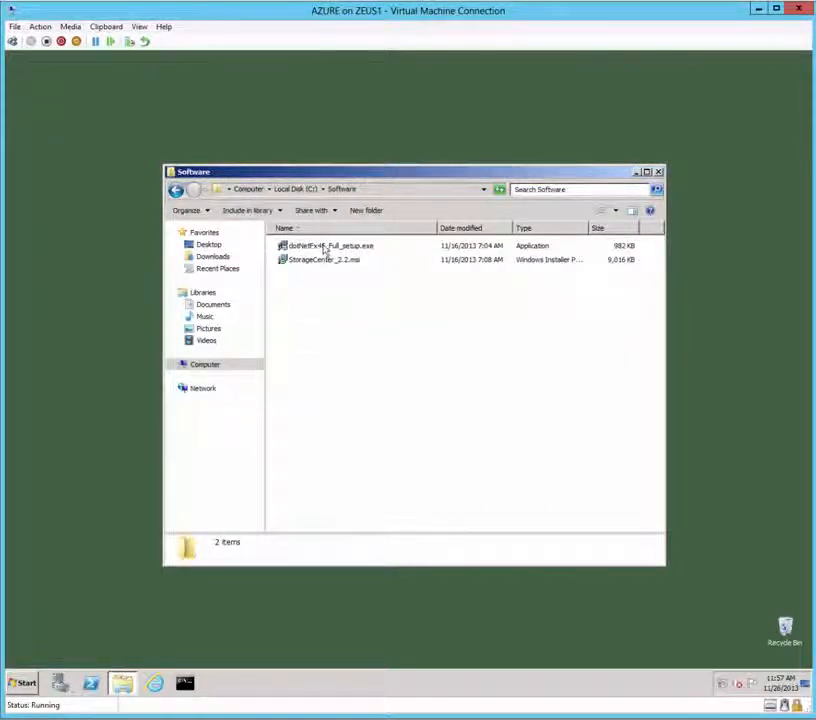
double_click(326, 247)
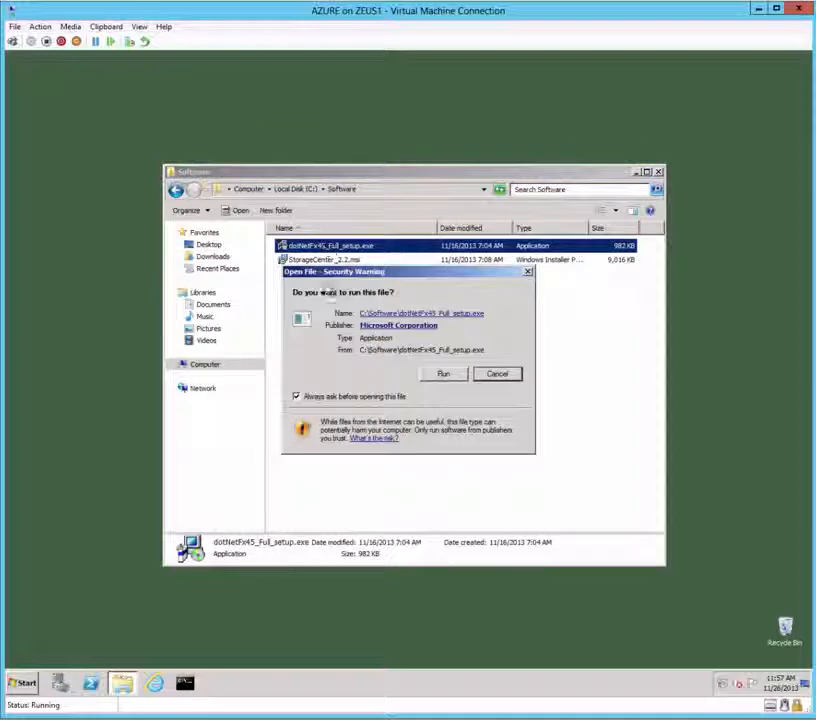
click(447, 375)
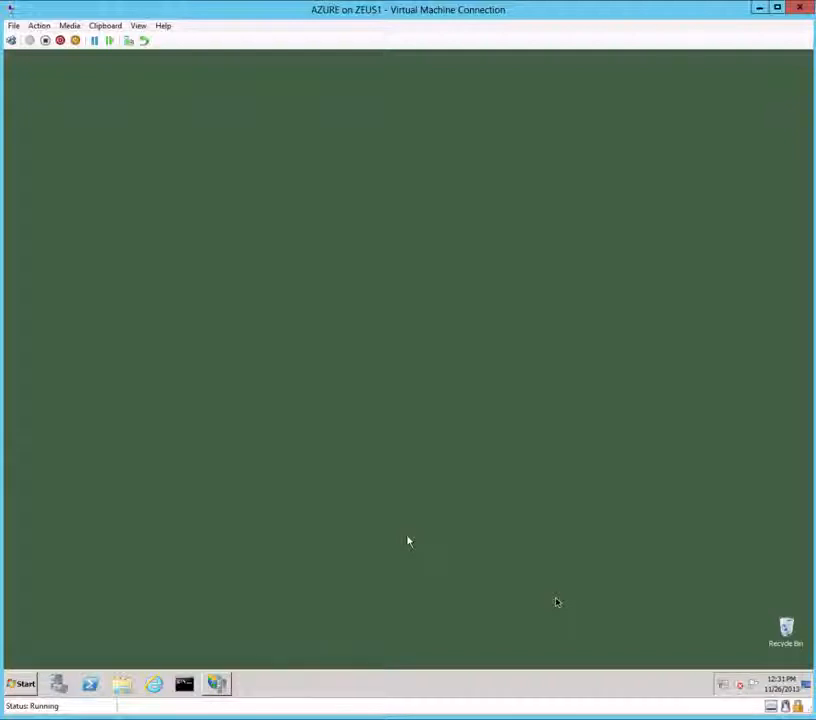
Step: Allow both 32-bit and 64-bit ASP.NET v4.0.30319 entries in ISAPI and CGI Restrictions
click(217, 686)
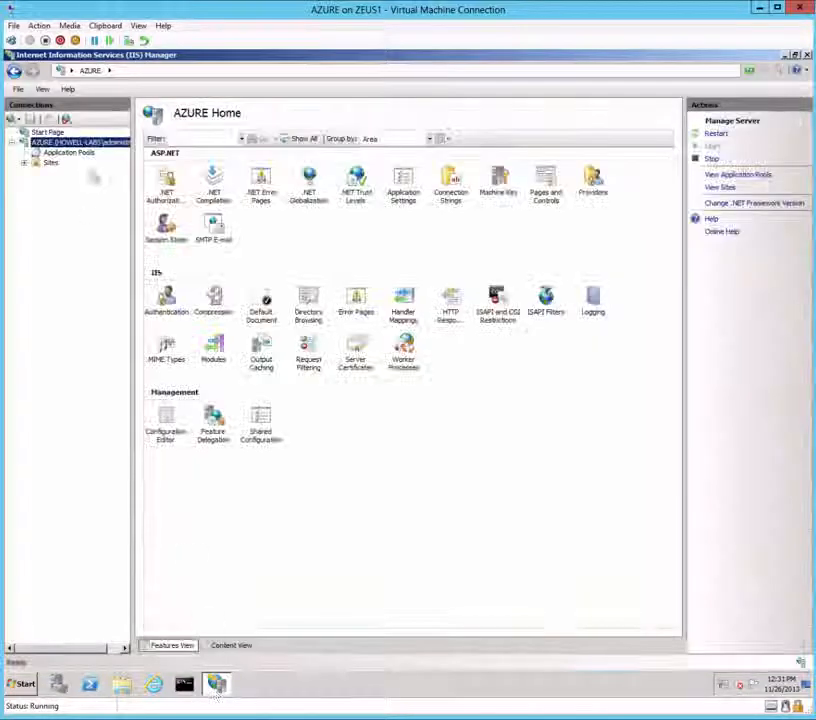
double_click(494, 306)
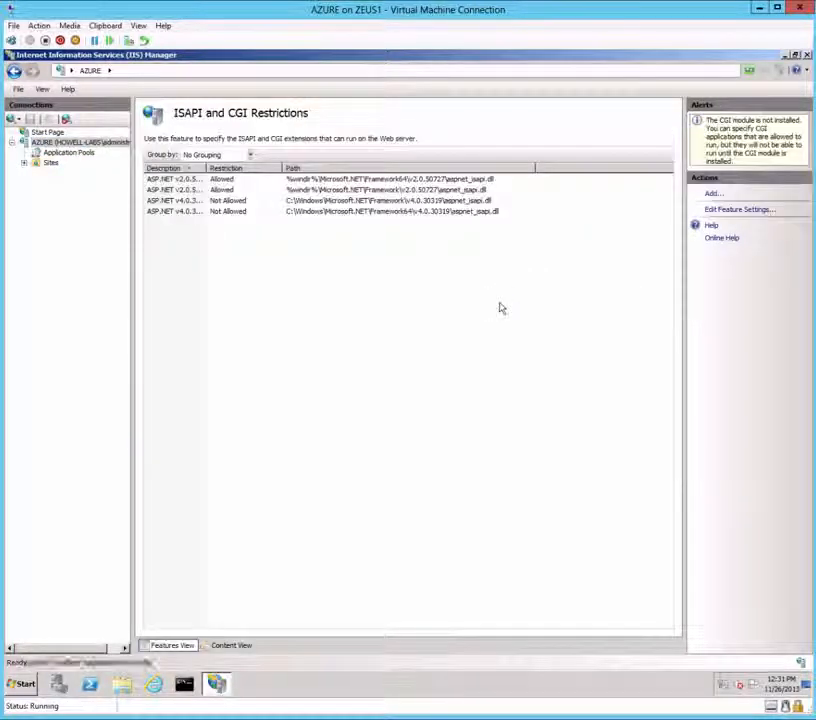
right_click(196, 204)
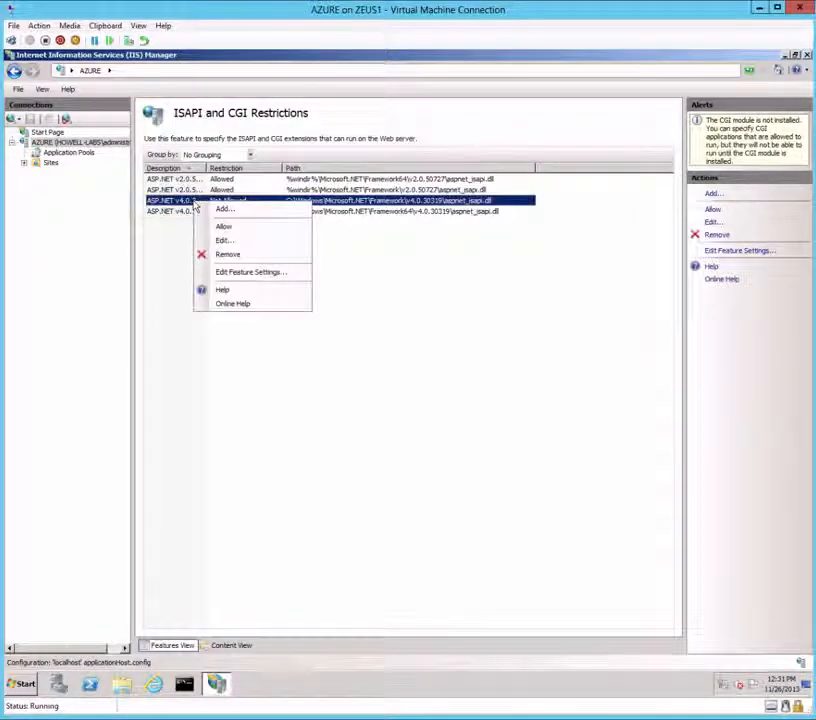
click(222, 227)
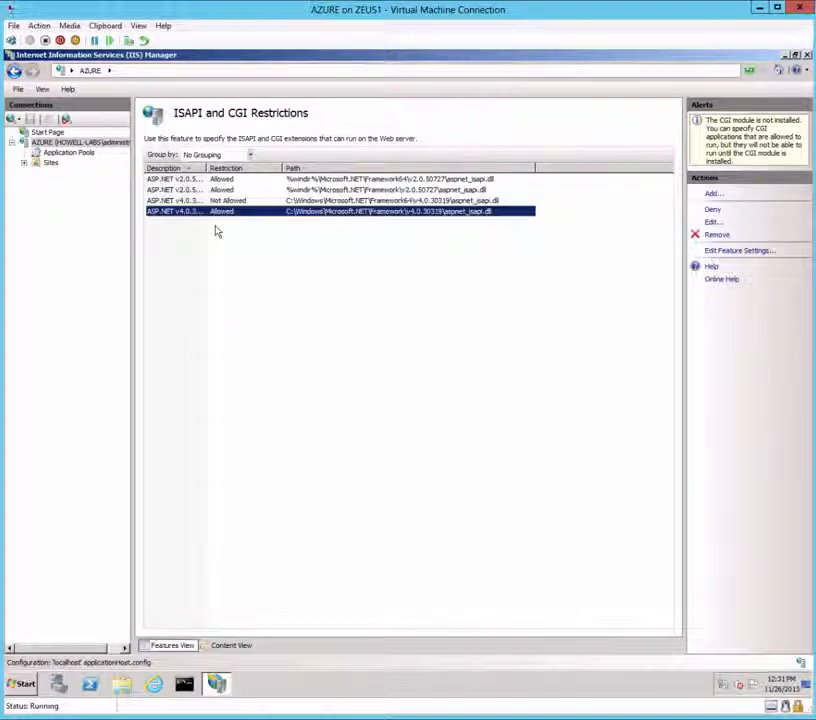
right_click(189, 204)
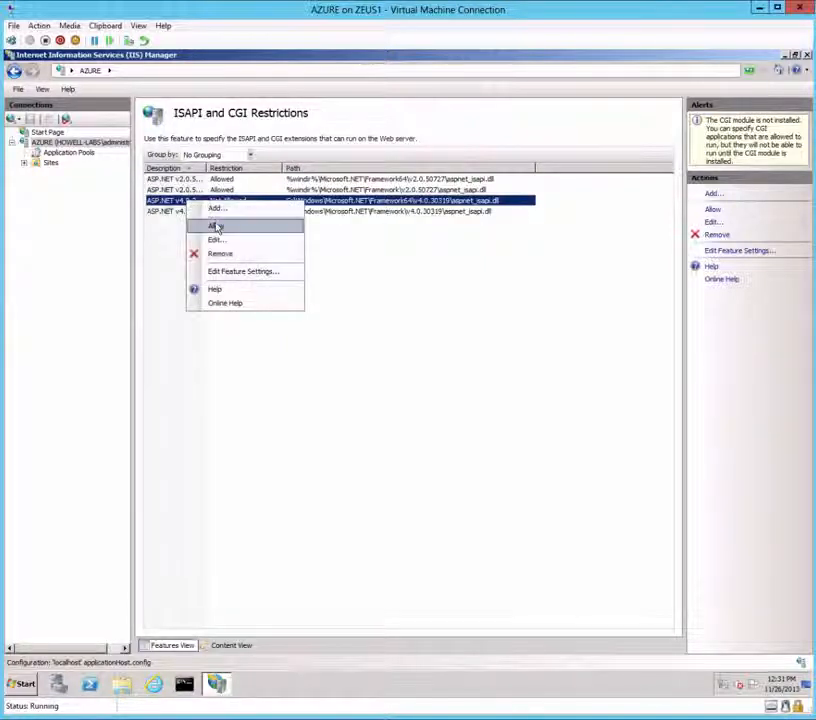
click(215, 227)
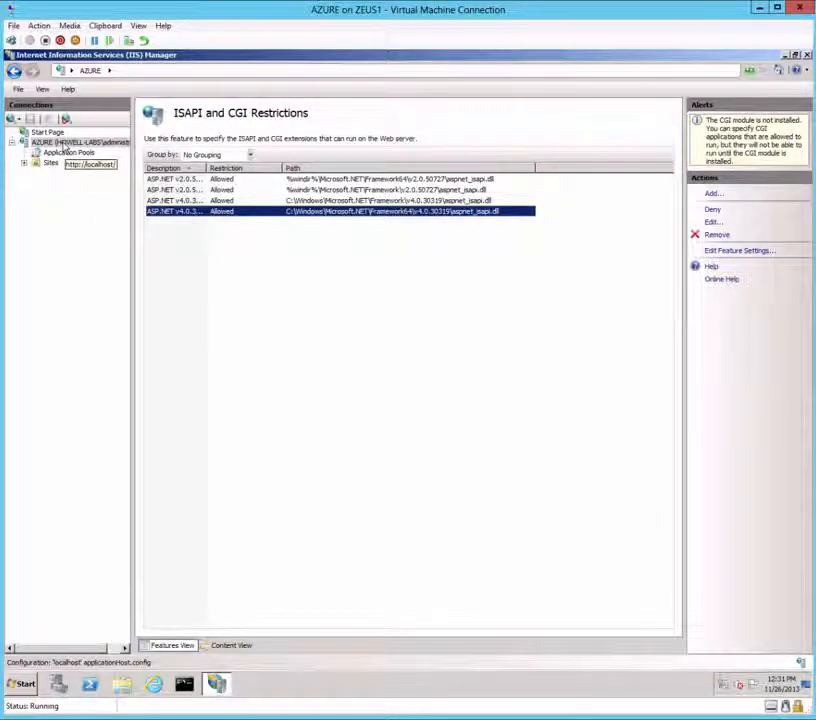
click(62, 143)
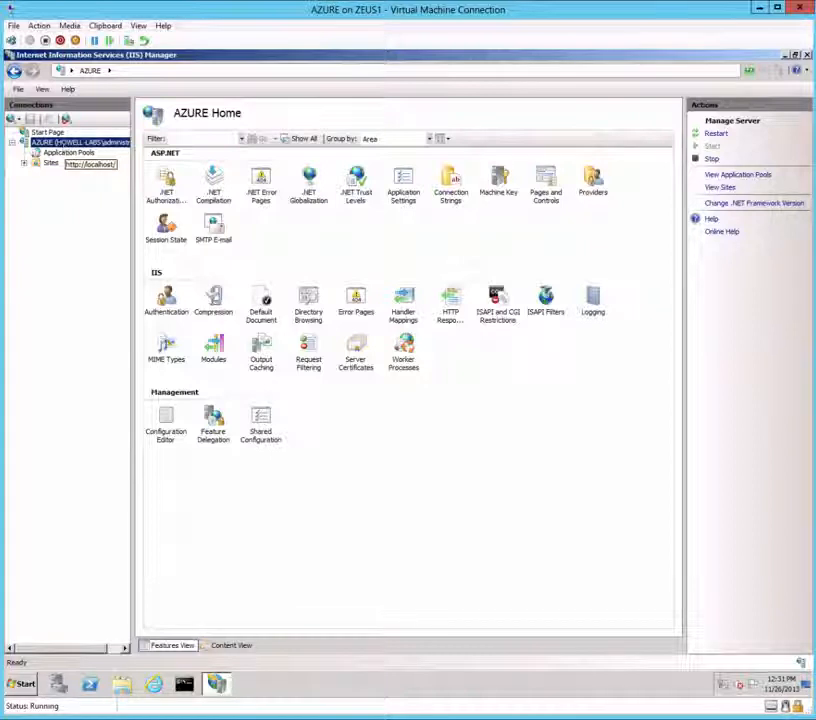
Step: Import C:\Certs\Digicert_Wildcard.pfx, with its password, into Server Certificates
double_click(355, 350)
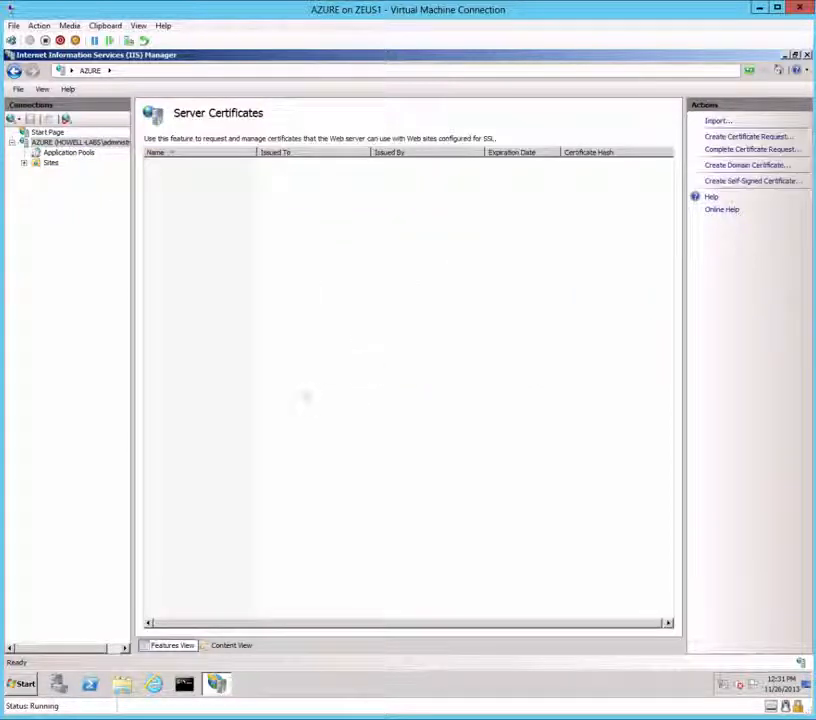
click(717, 122)
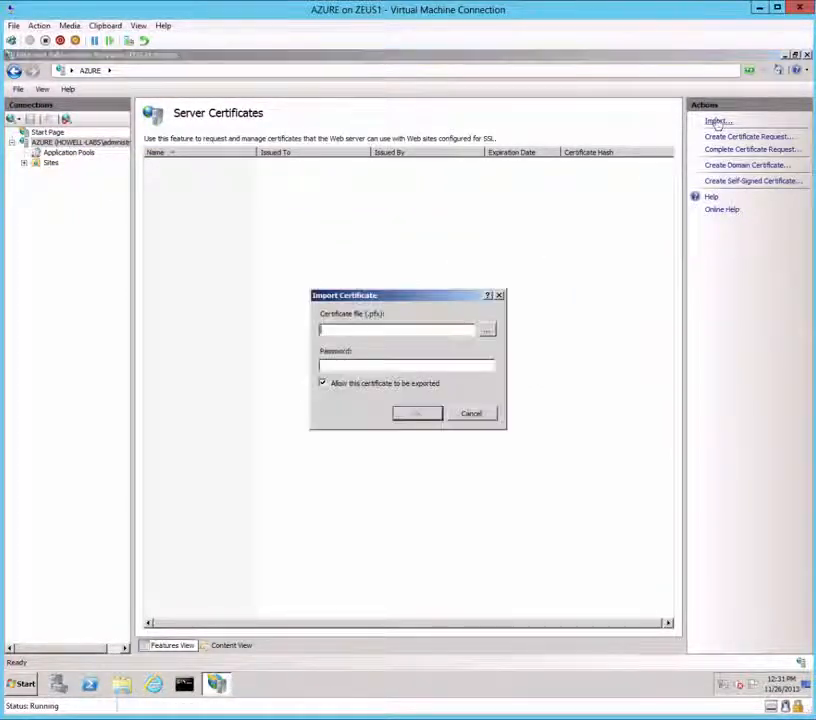
click(486, 330)
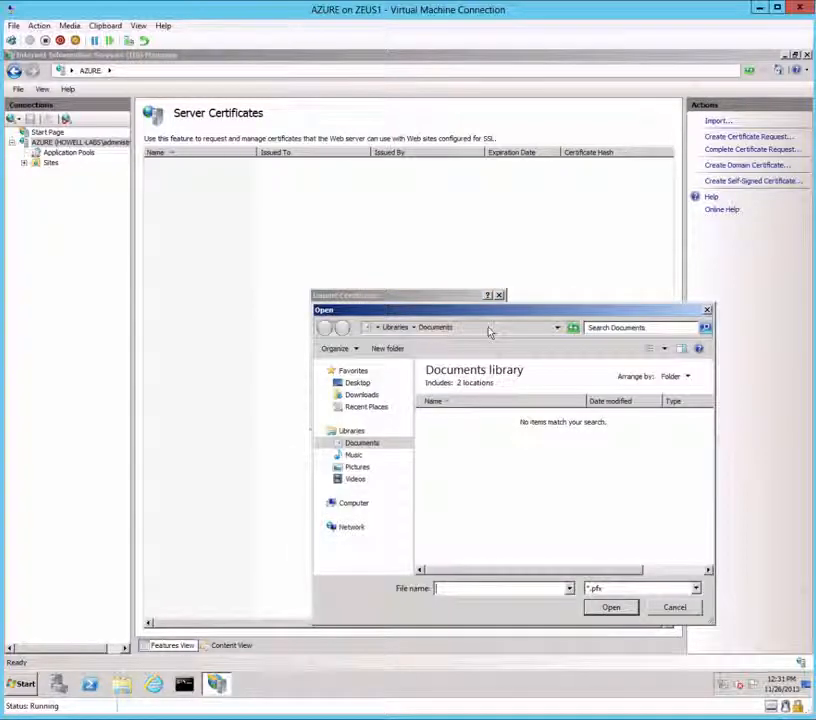
click(366, 508)
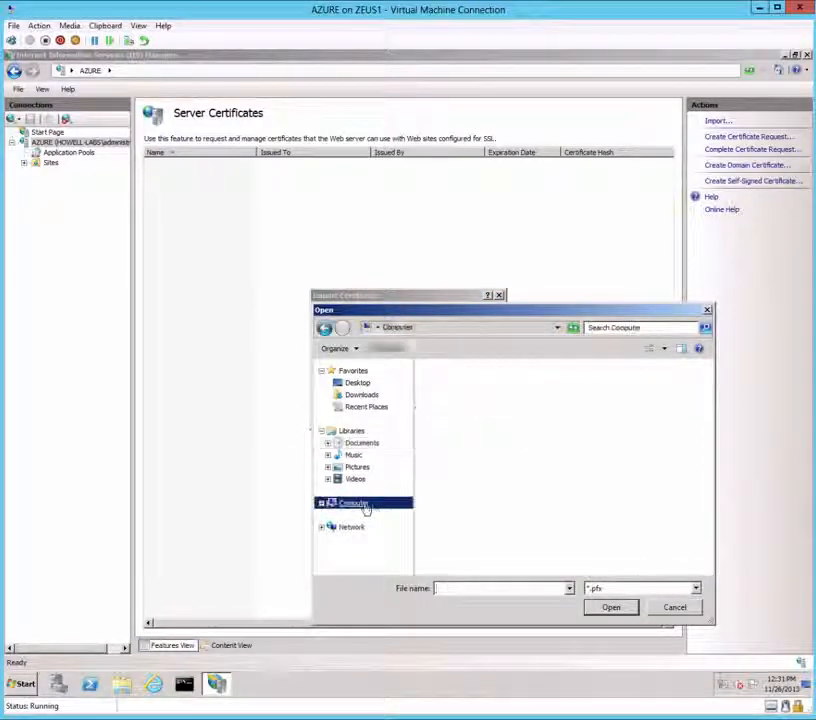
double_click(486, 398)
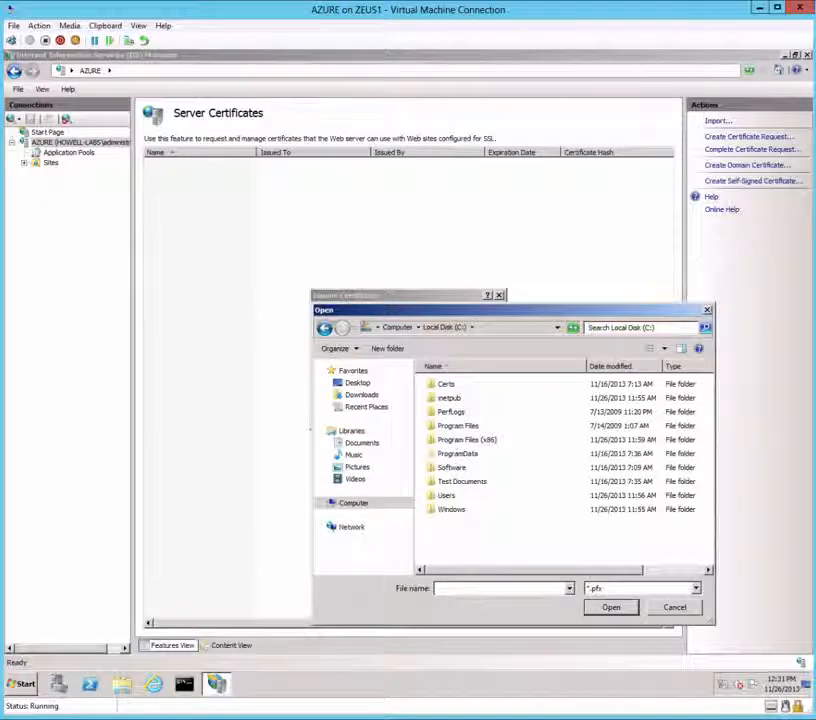
double_click(446, 384)
double_click(450, 384)
click(401, 365)
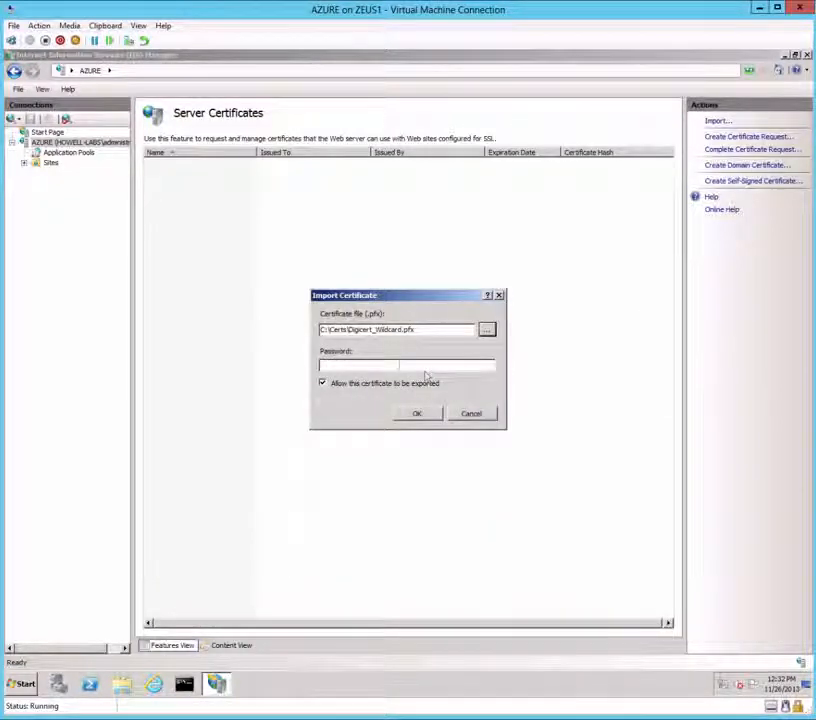
text(•••••)
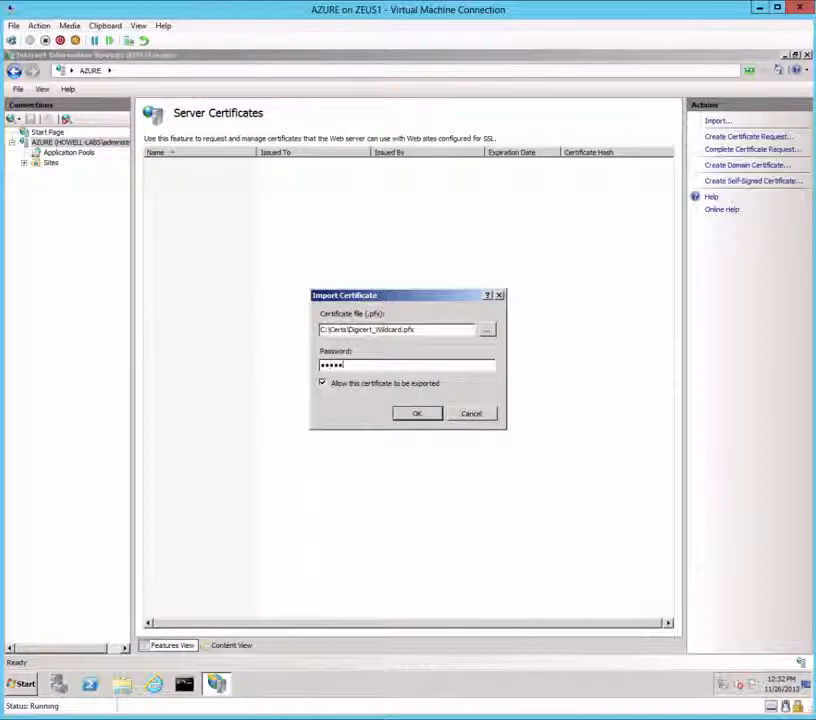
text(••••)
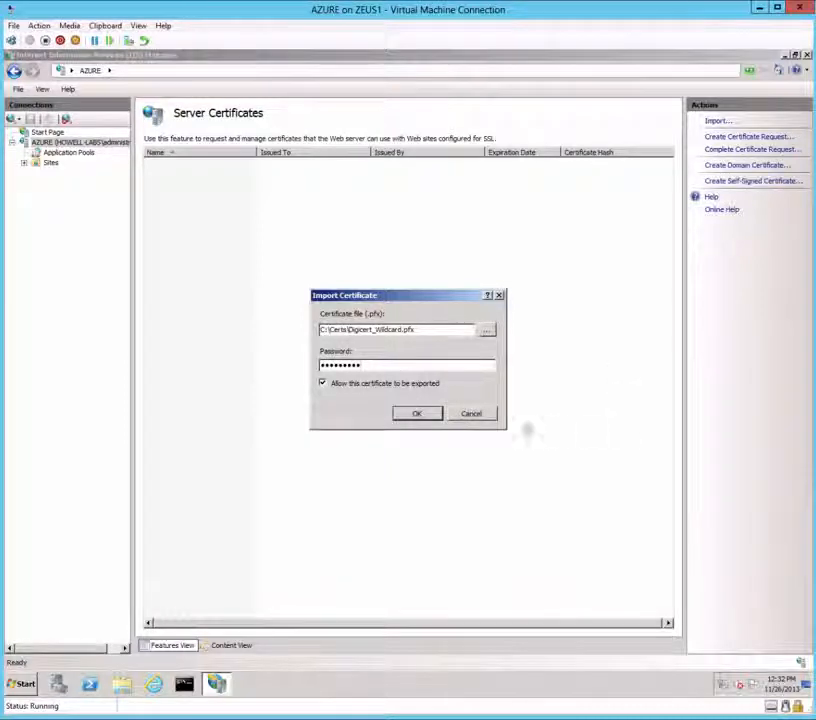
click(417, 414)
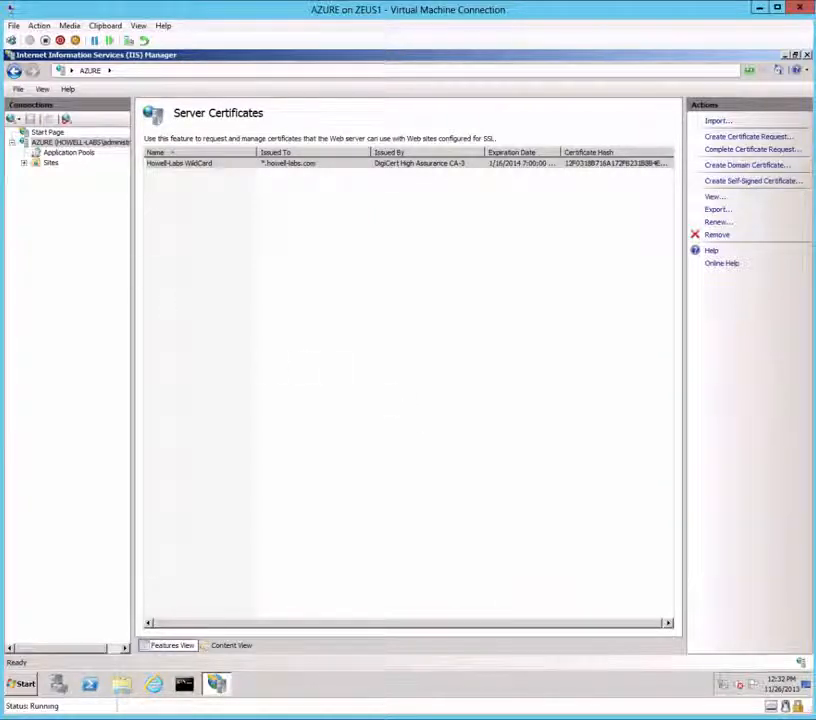
Step: Add an https binding on port 443 with the Howell-Labs WildCard certificate to Default Web Site
click(24, 162)
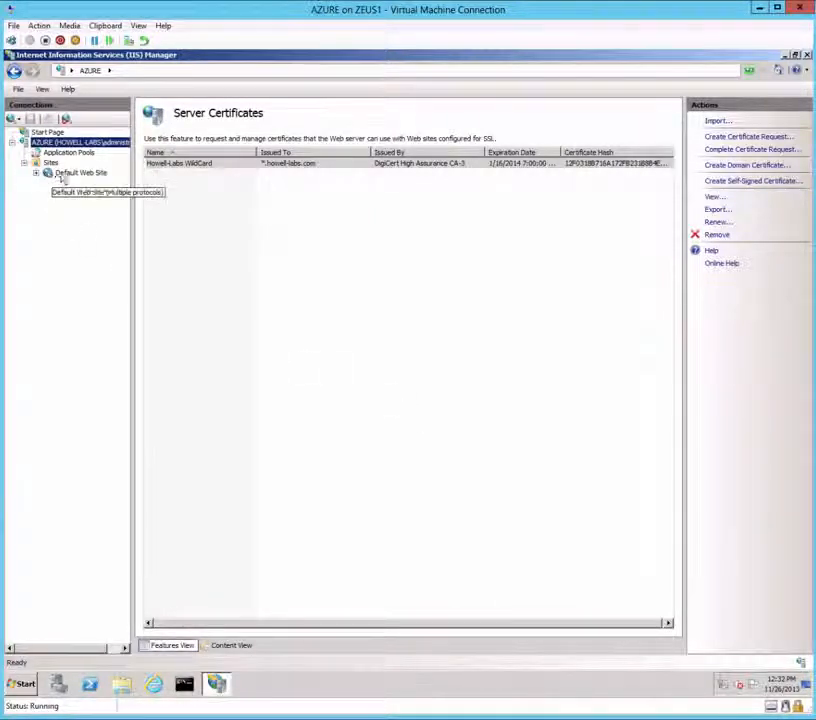
click(68, 174)
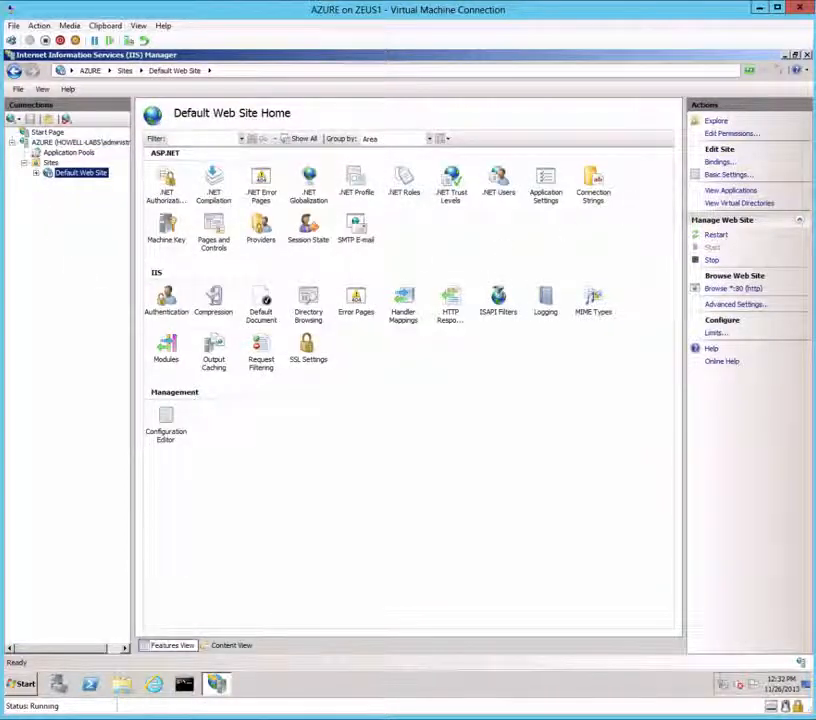
click(716, 162)
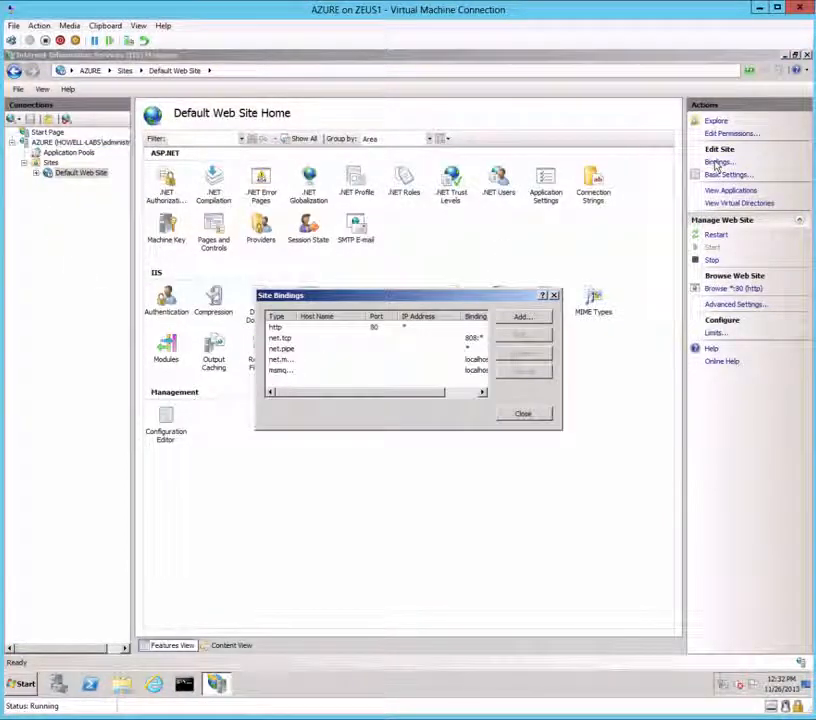
click(536, 318)
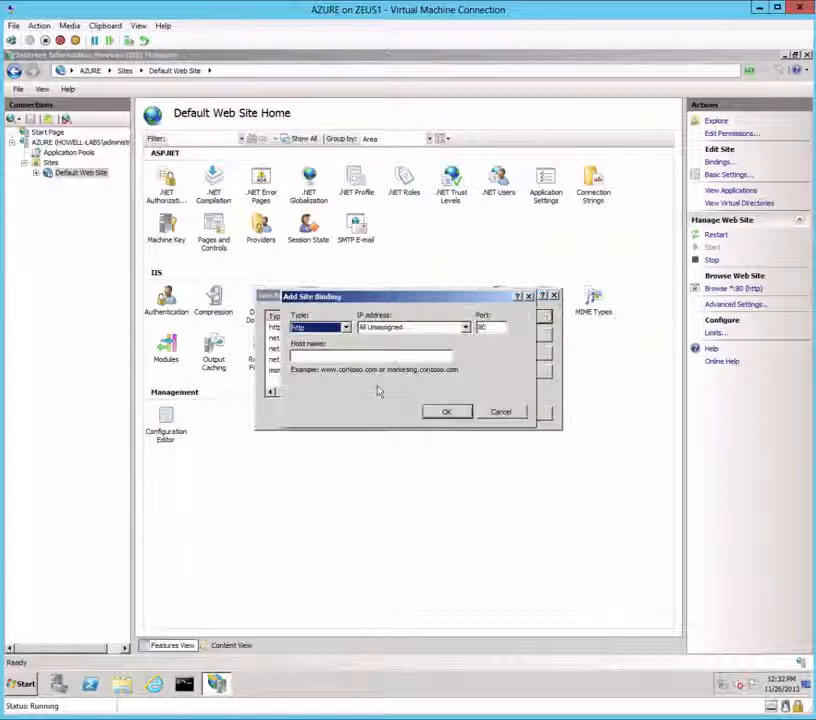
click(346, 328)
click(315, 343)
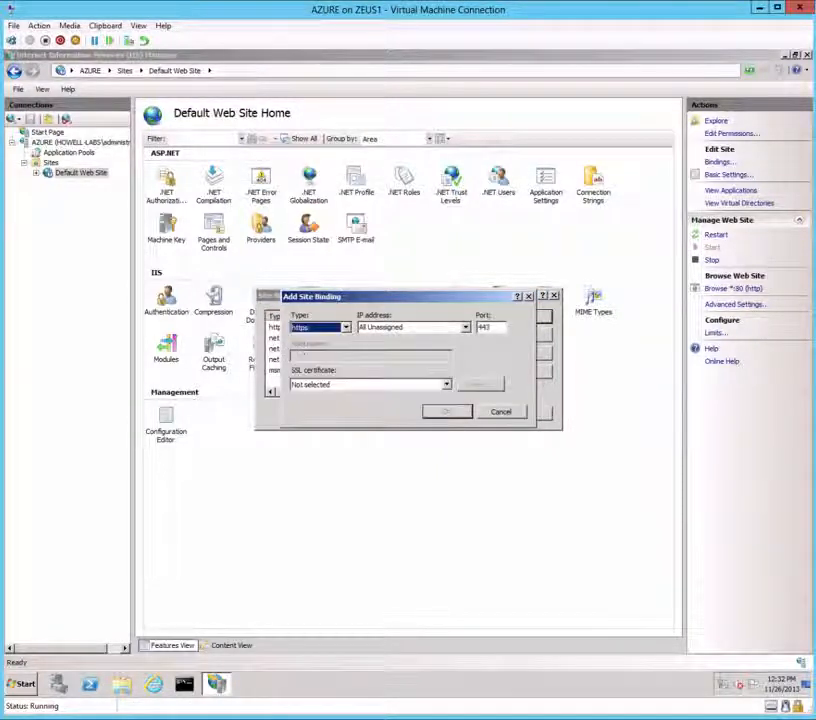
click(360, 386)
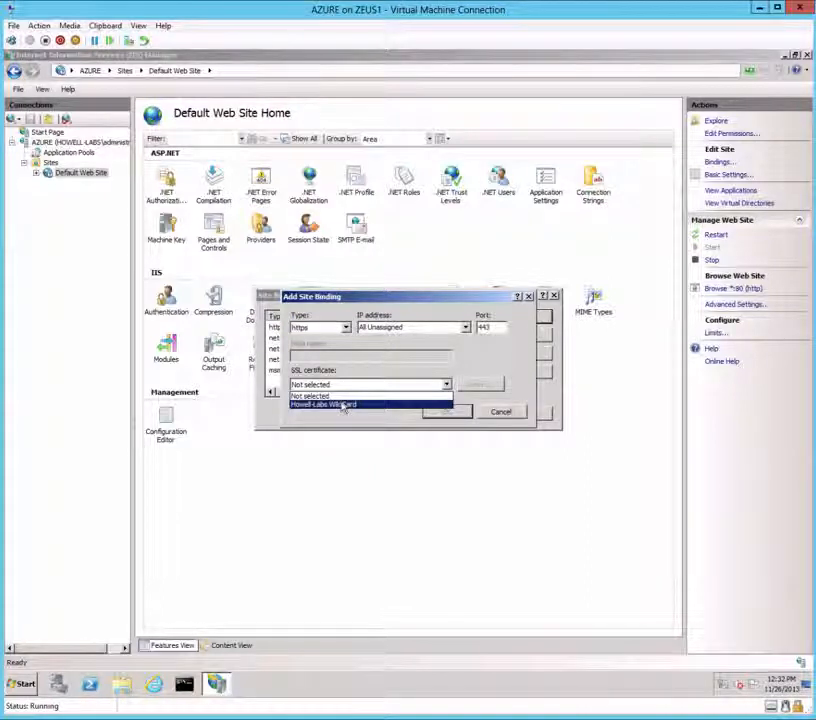
click(343, 405)
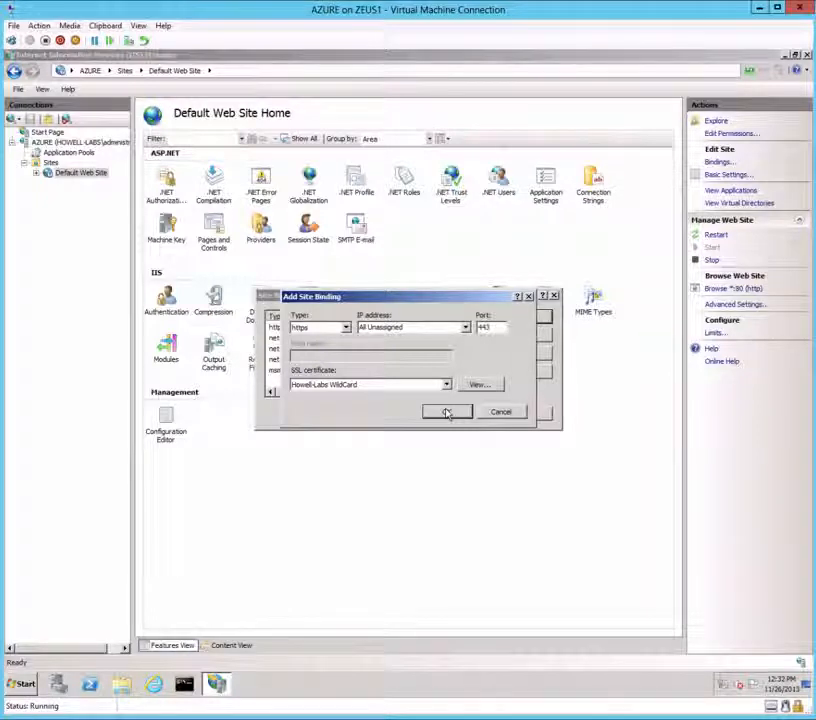
click(447, 413)
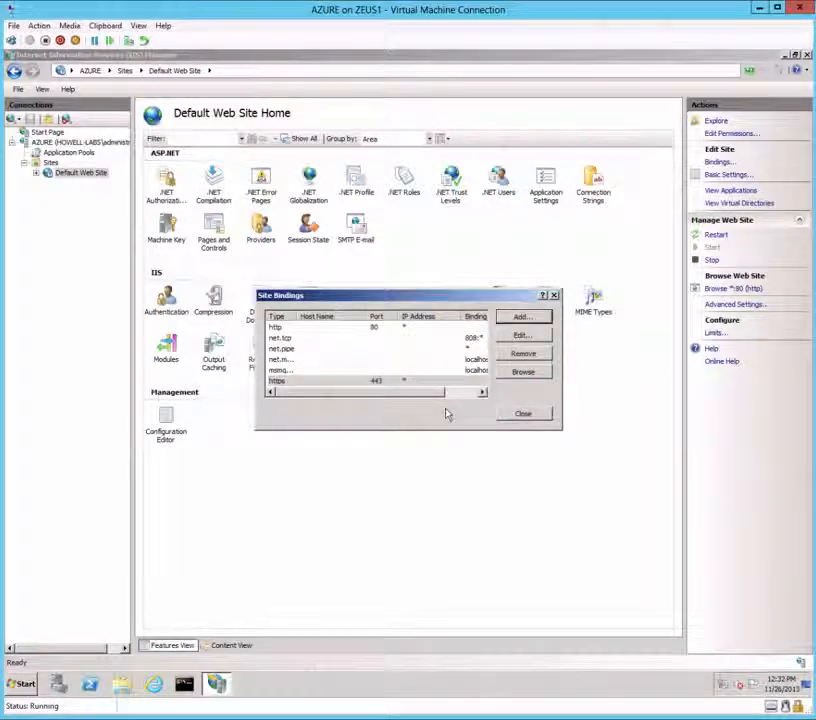
click(521, 415)
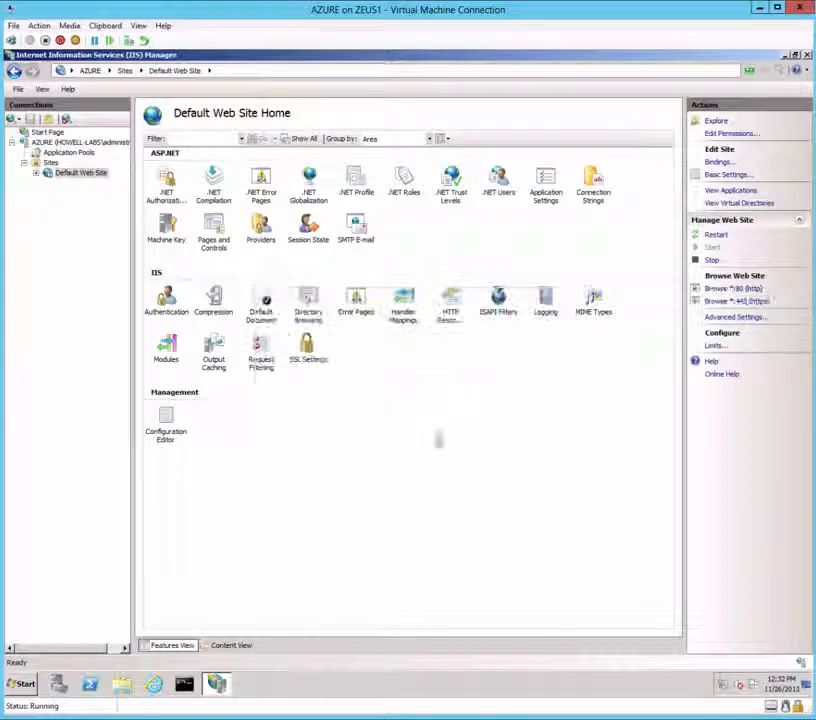
Step: Close IIS Manager and create a new folder named AzureCache at the root of C:
click(806, 56)
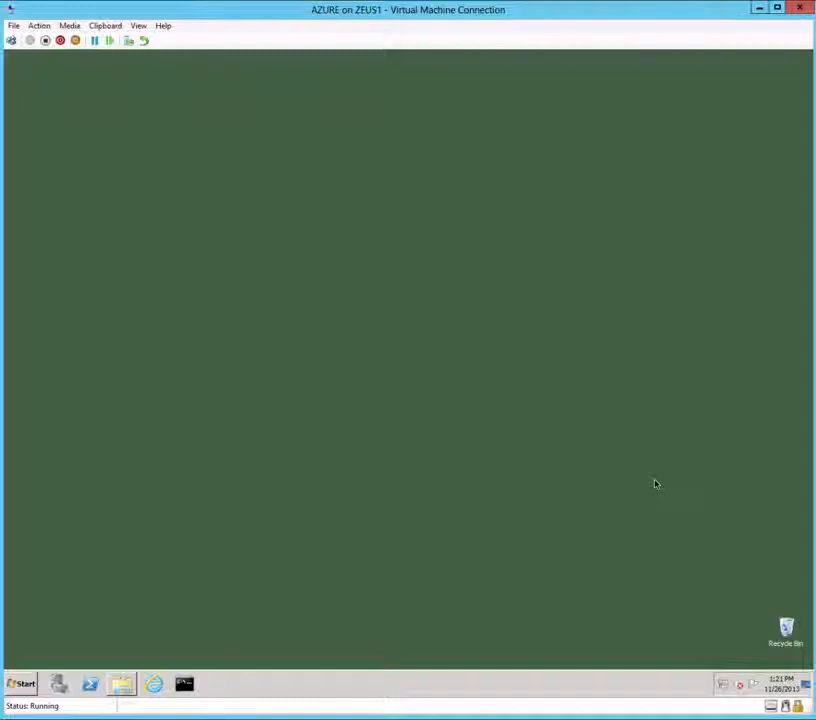
click(119, 685)
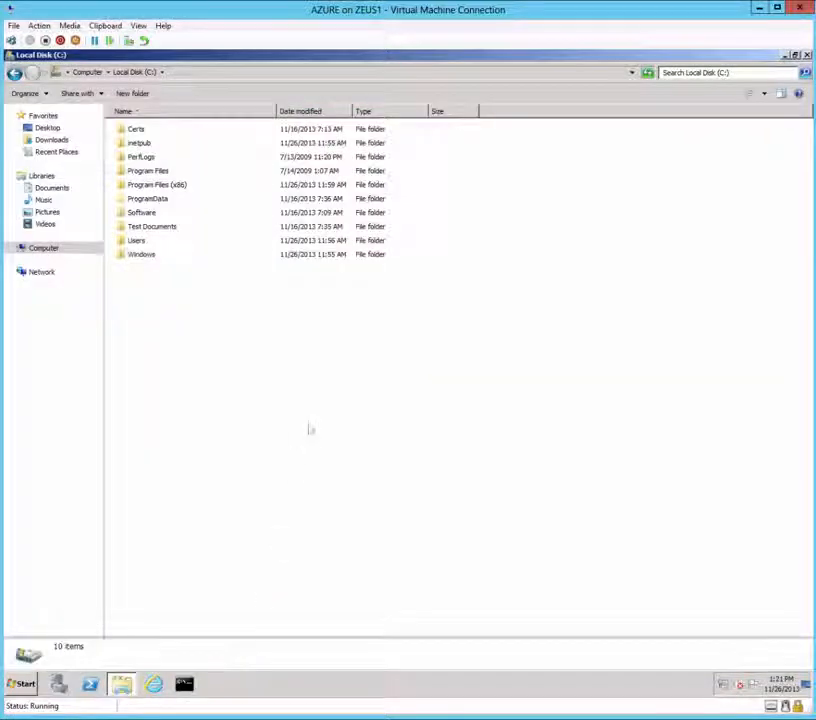
right_click(310, 428)
mouse_move(373, 530)
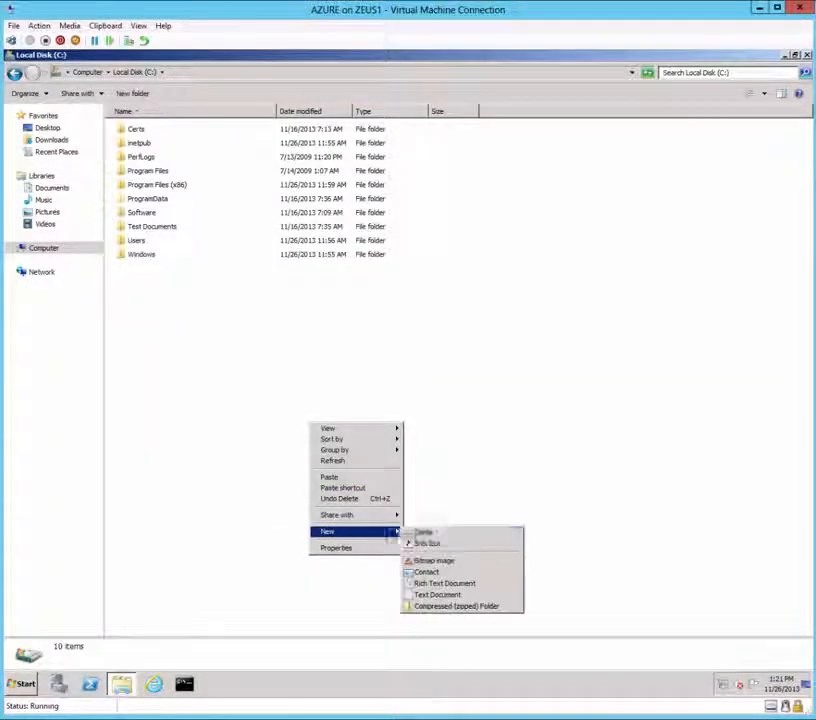
click(423, 531)
text(A)
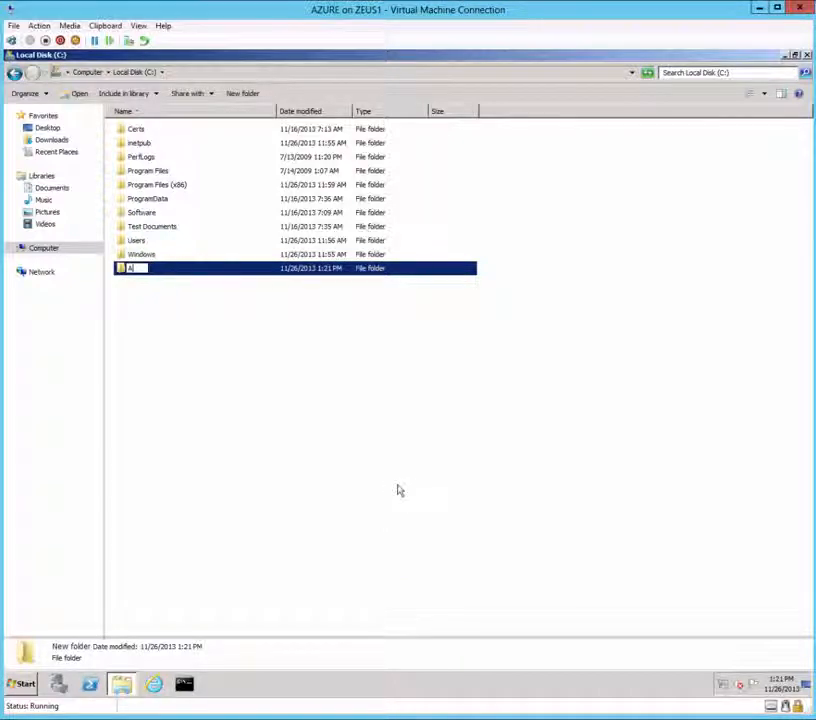
text(zureCac)
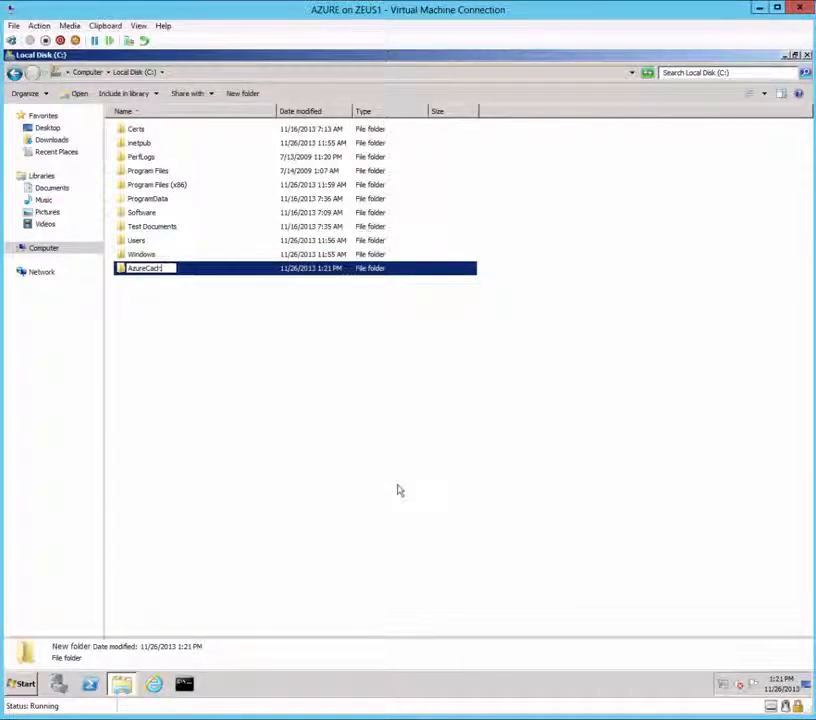
text(he)
key(Return)
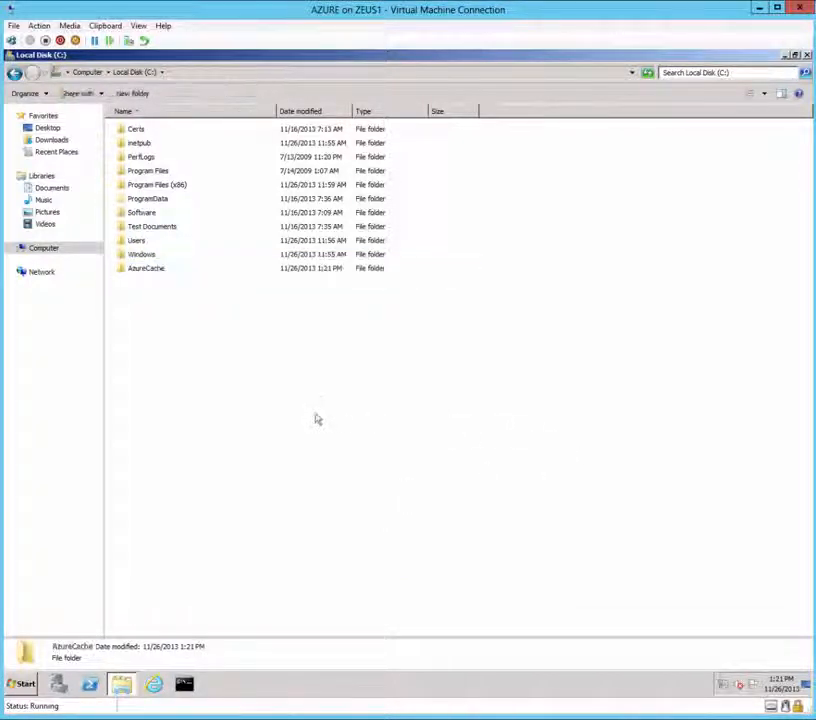
right_click(148, 270)
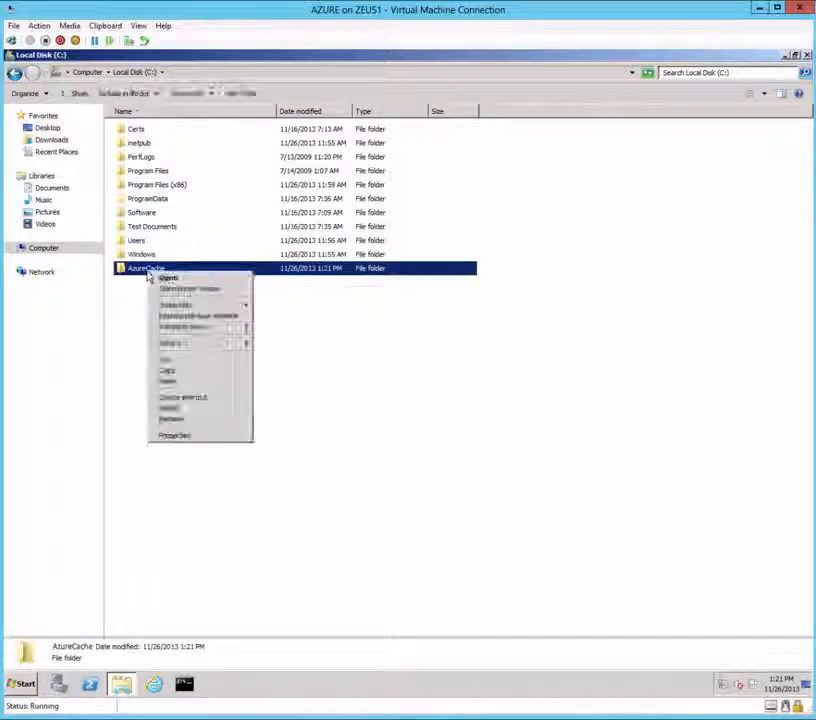
Step: Share AzureCache with the ShareFile service account at Read/Write permission
mouse_move(175, 304)
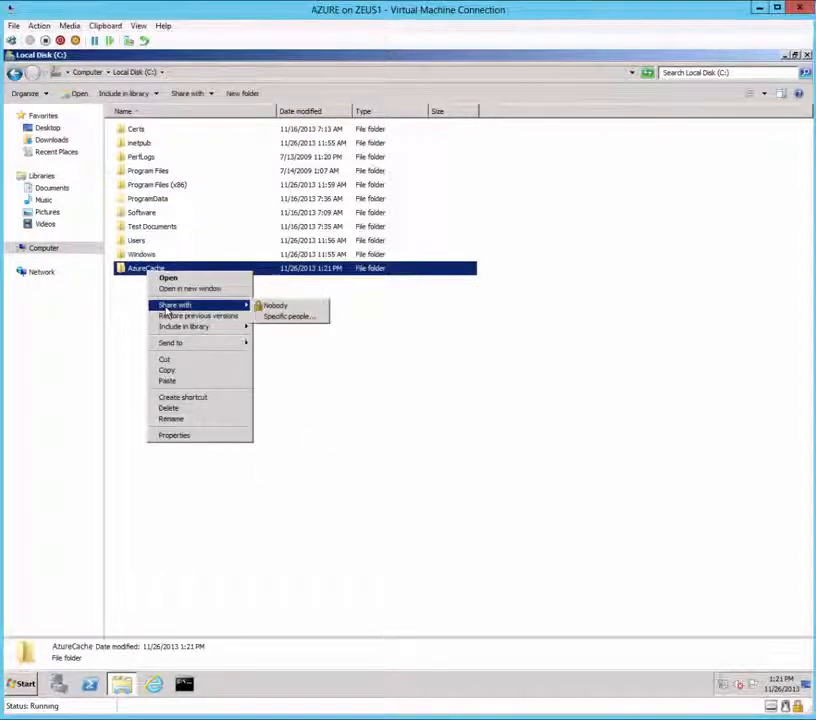
click(305, 319)
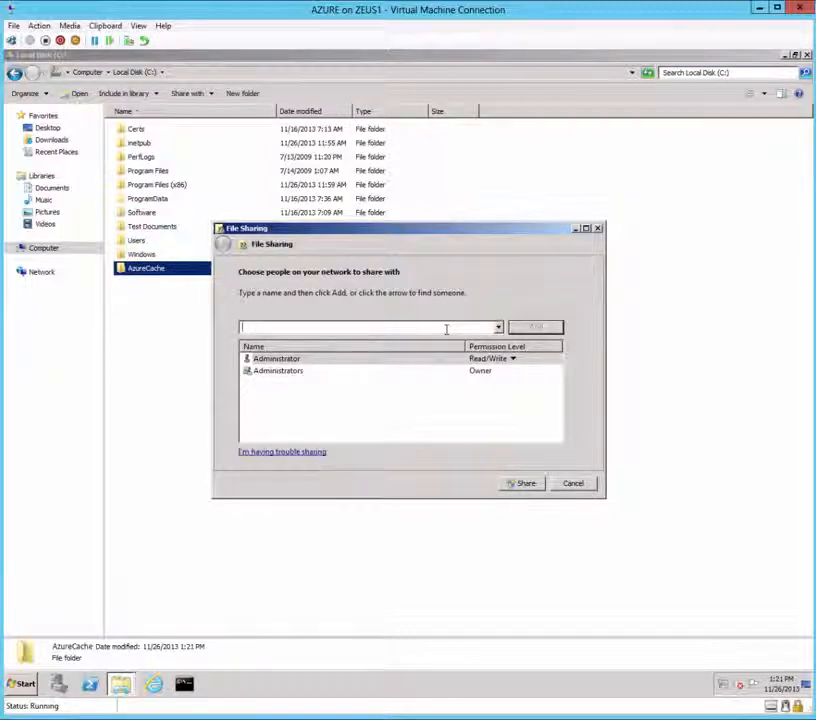
text(howell-labs\)
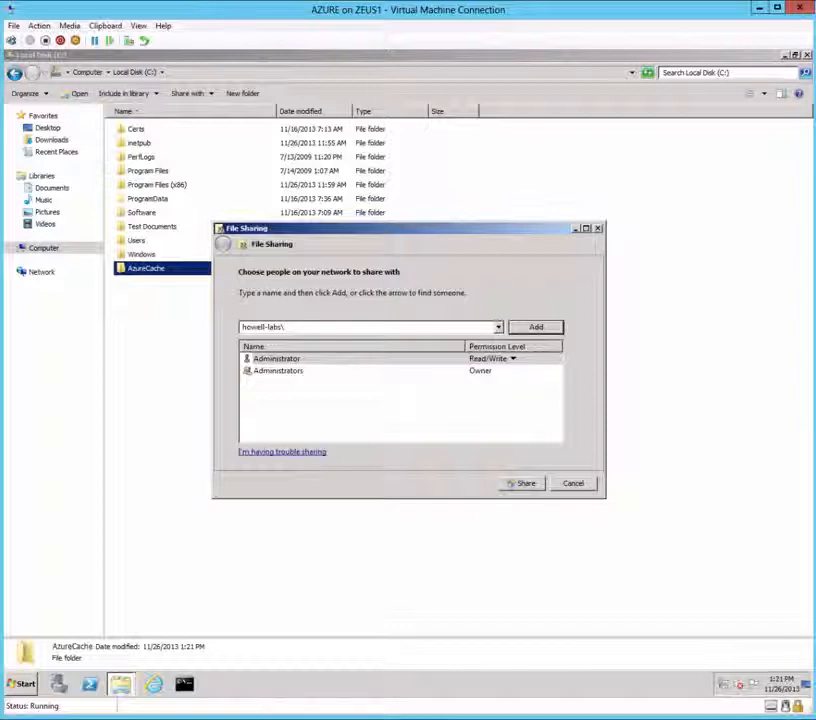
text(sf)
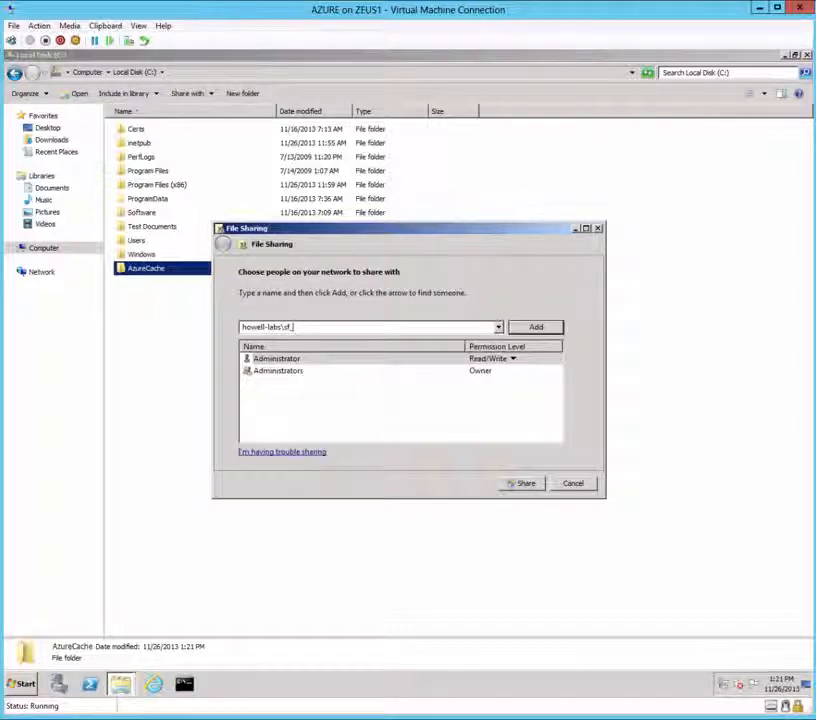
text(_svc)
click(537, 328)
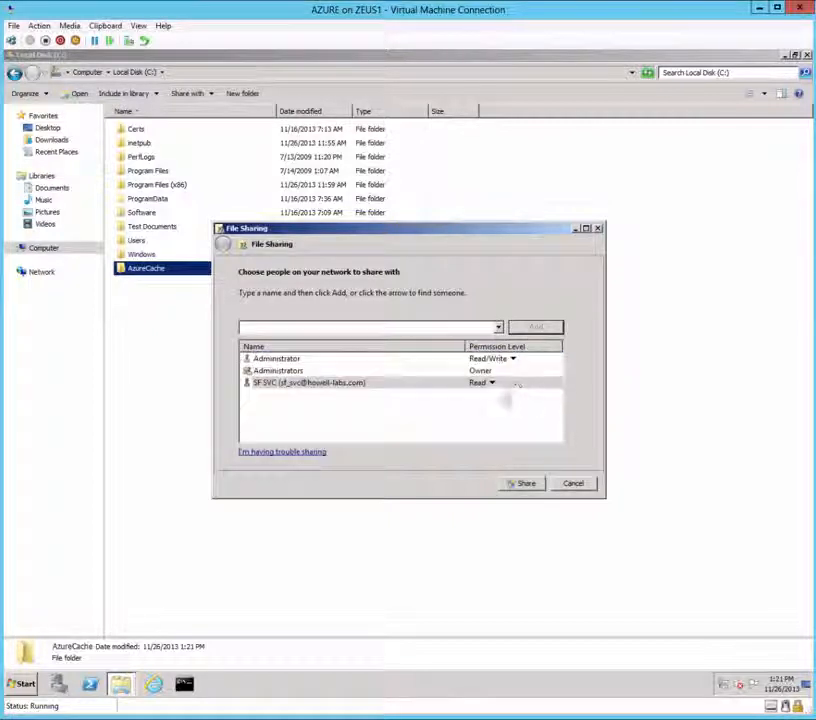
click(491, 384)
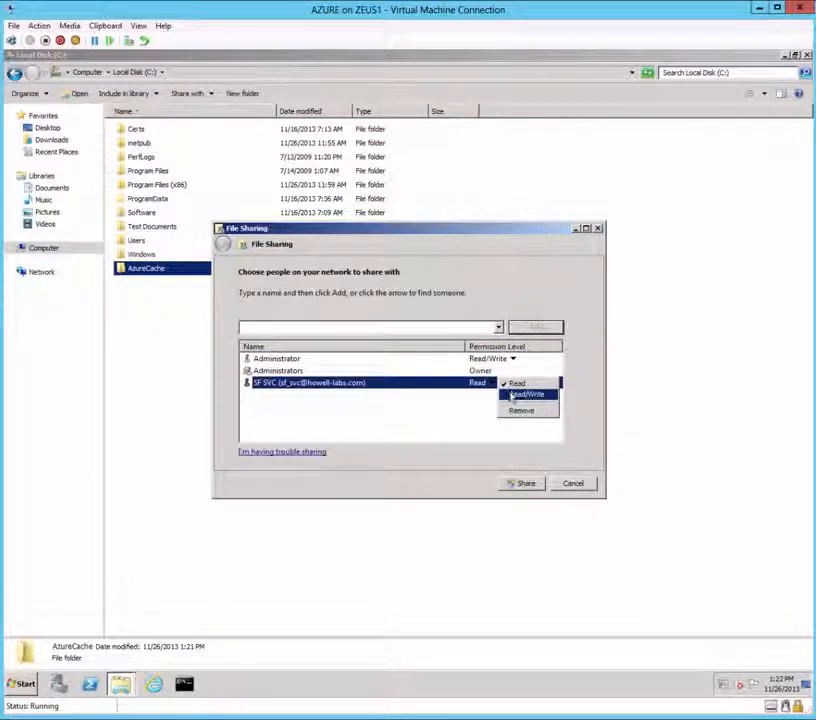
click(511, 395)
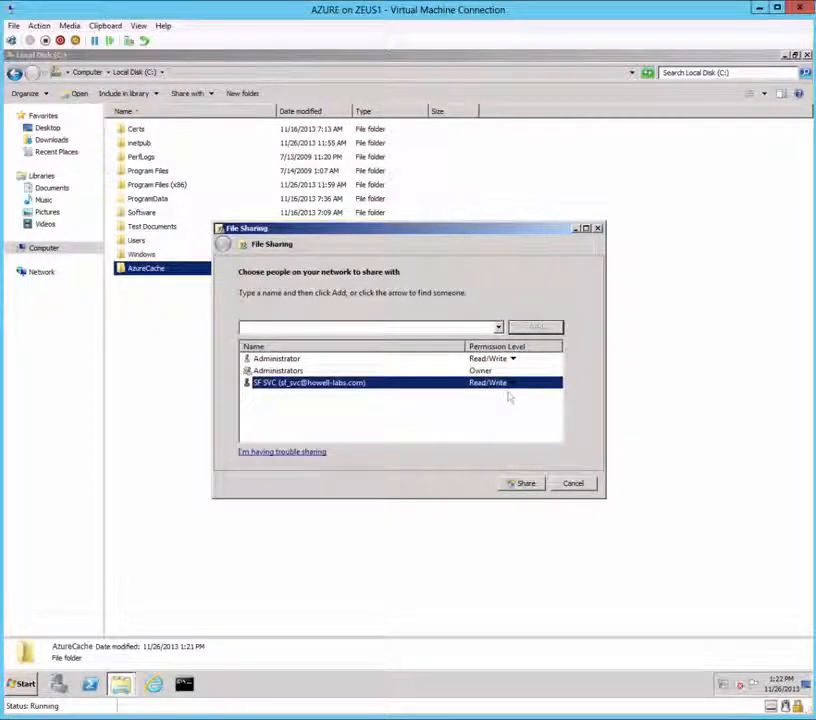
click(519, 485)
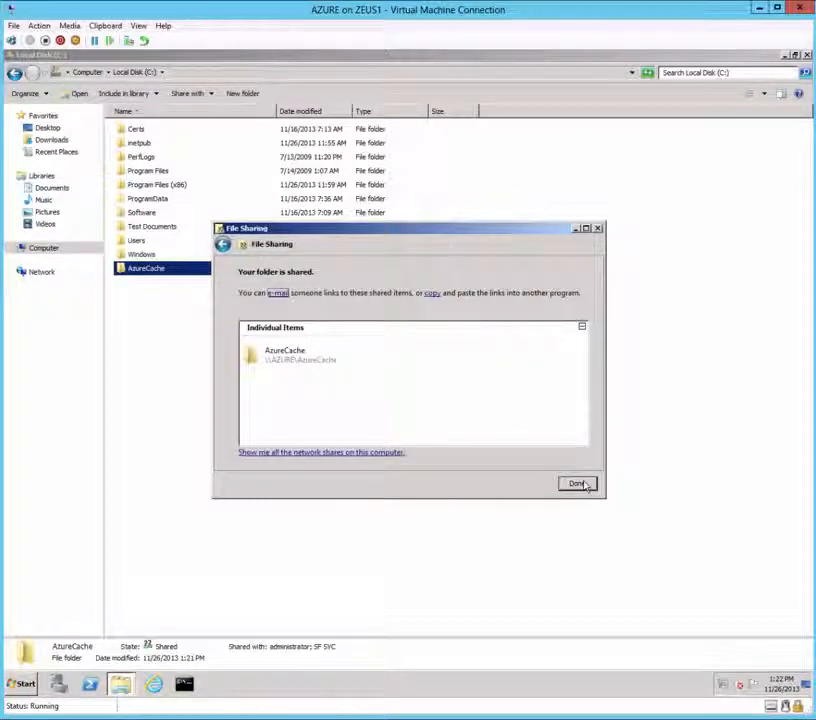
click(580, 484)
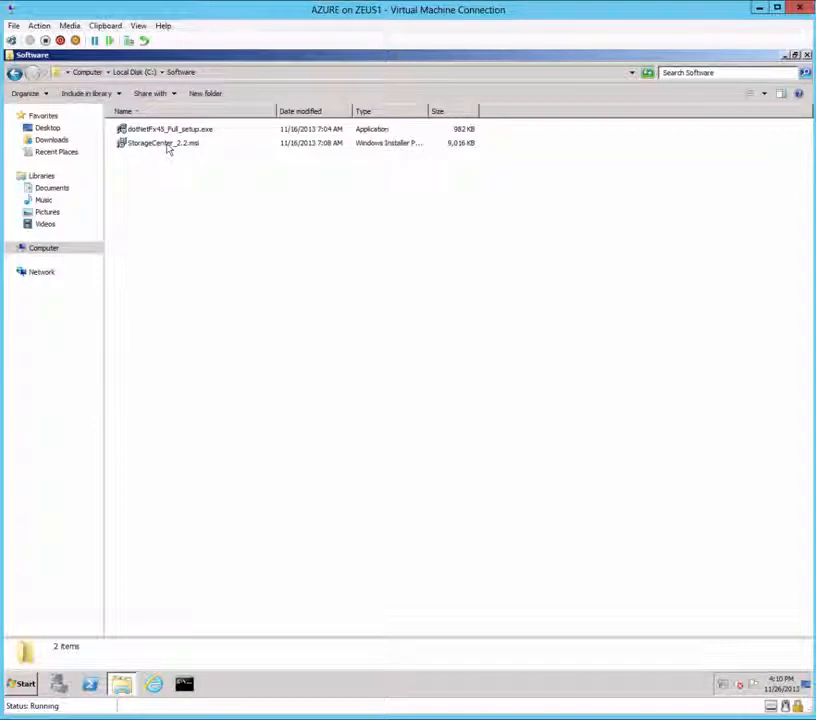
Step: Install StorageCenter_2.2.msi, accepting the license and the default install folder
click(168, 146)
double_click(169, 146)
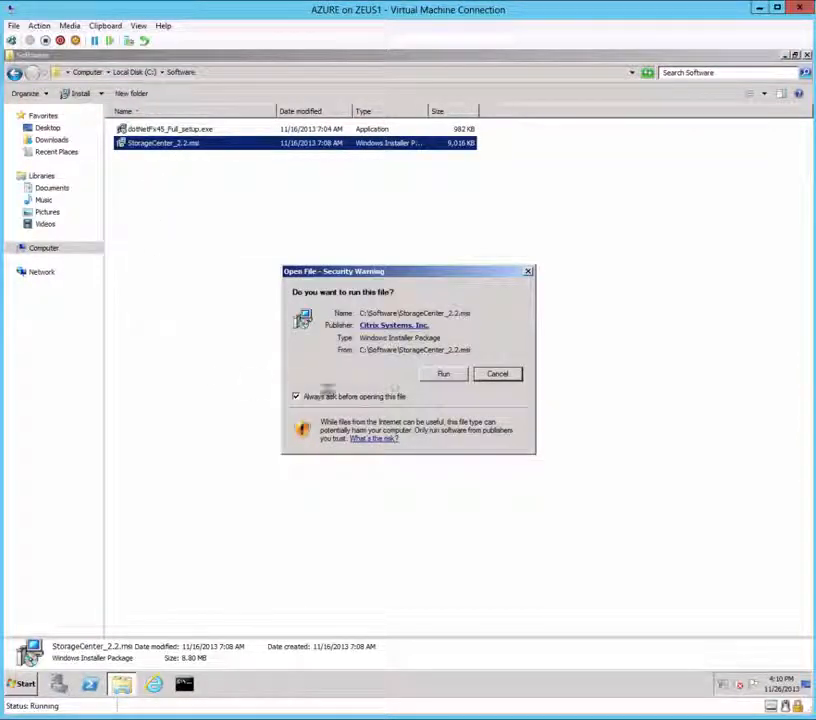
click(445, 375)
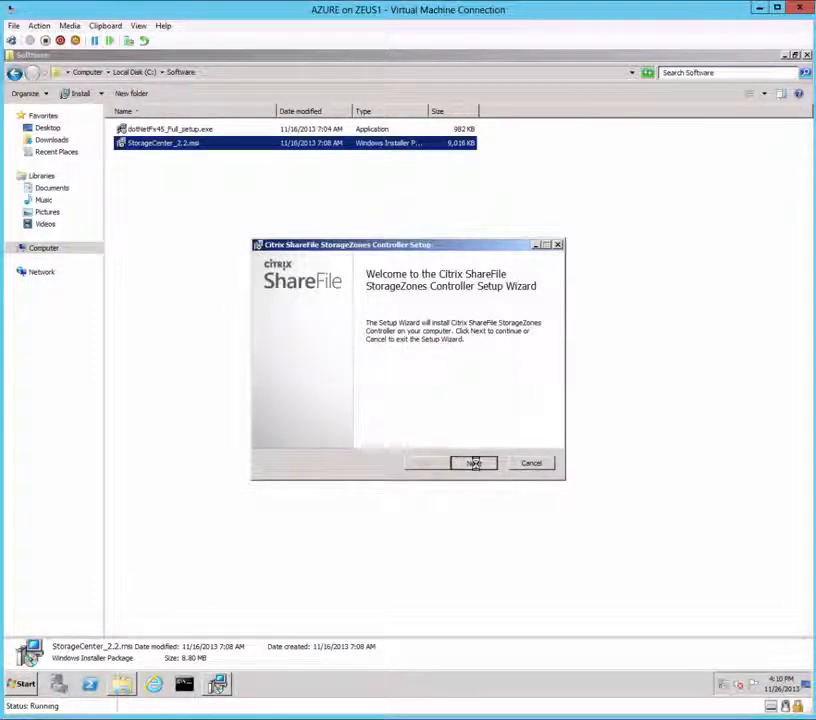
click(474, 464)
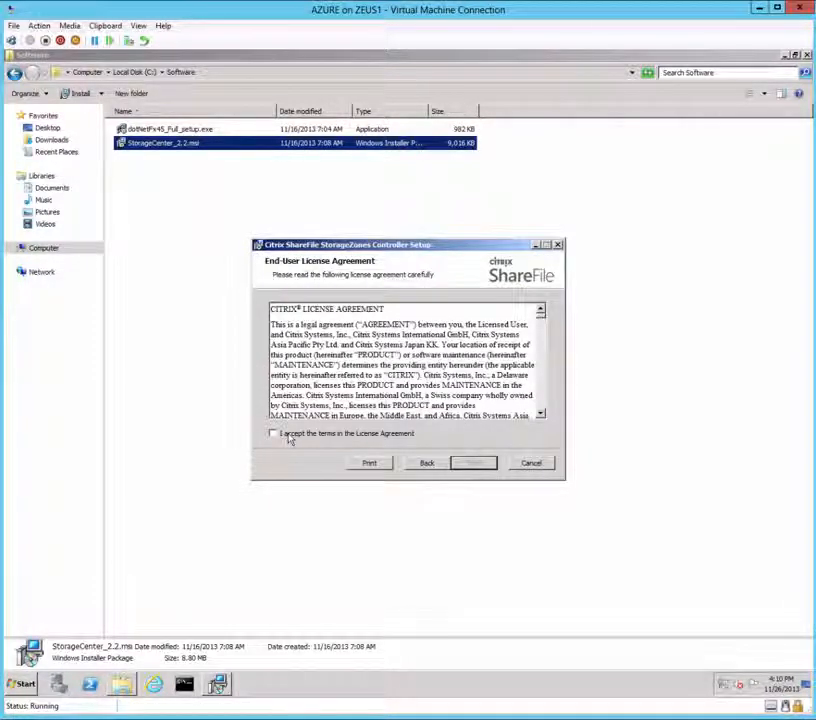
click(273, 434)
click(474, 464)
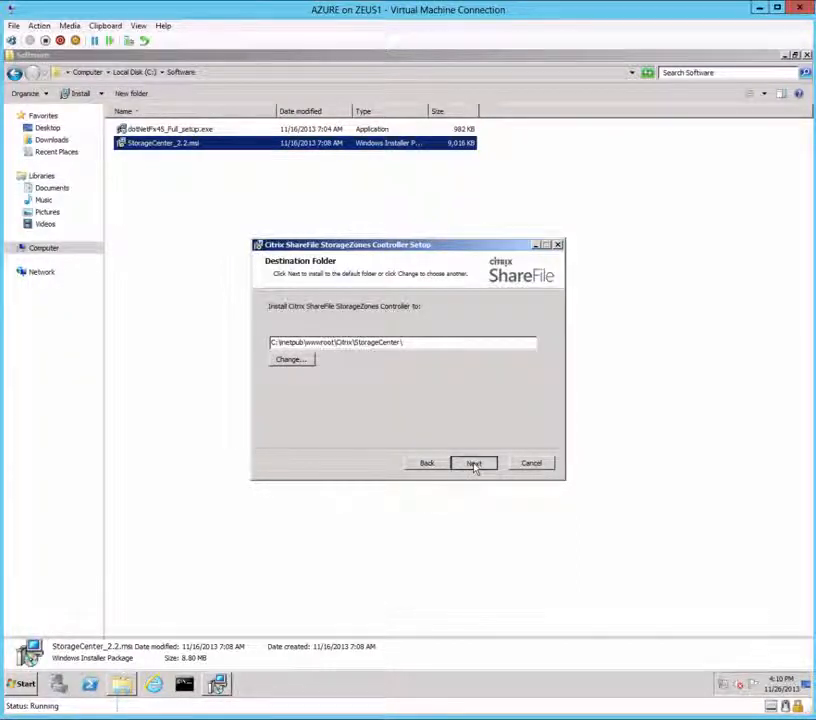
click(474, 464)
click(463, 466)
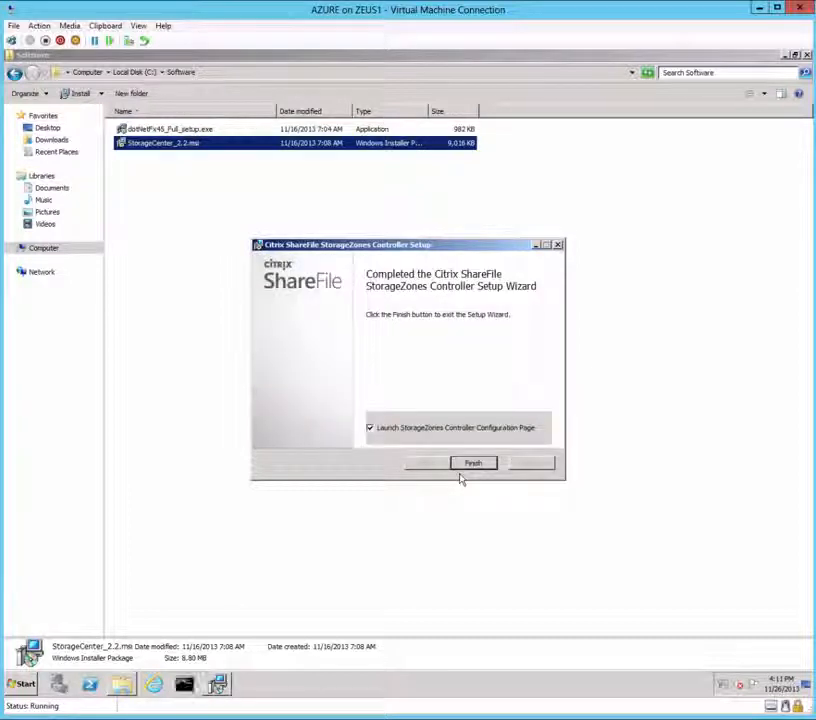
Step: Finish setup without launching the configuration page and restart the server
click(370, 429)
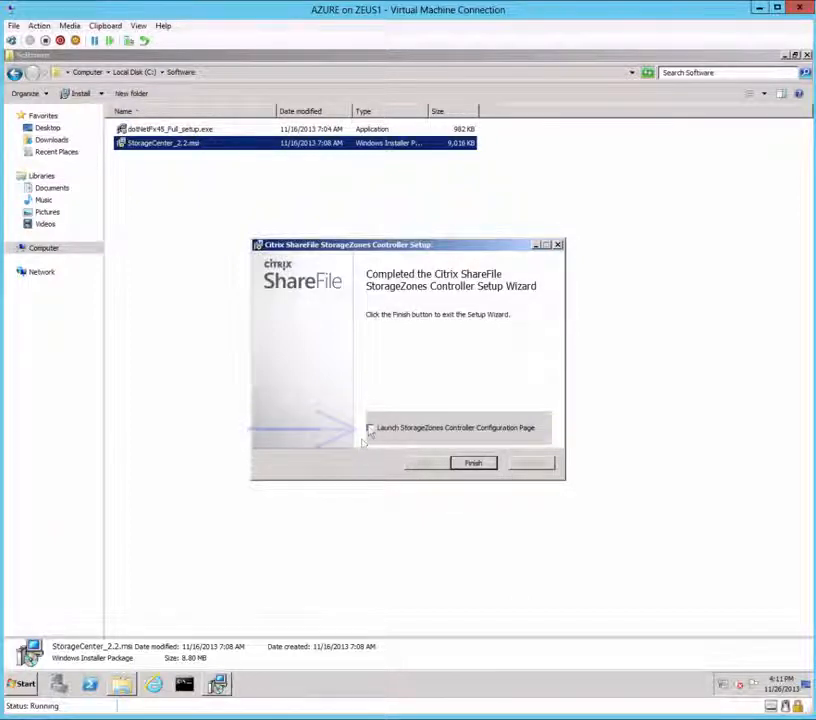
click(474, 464)
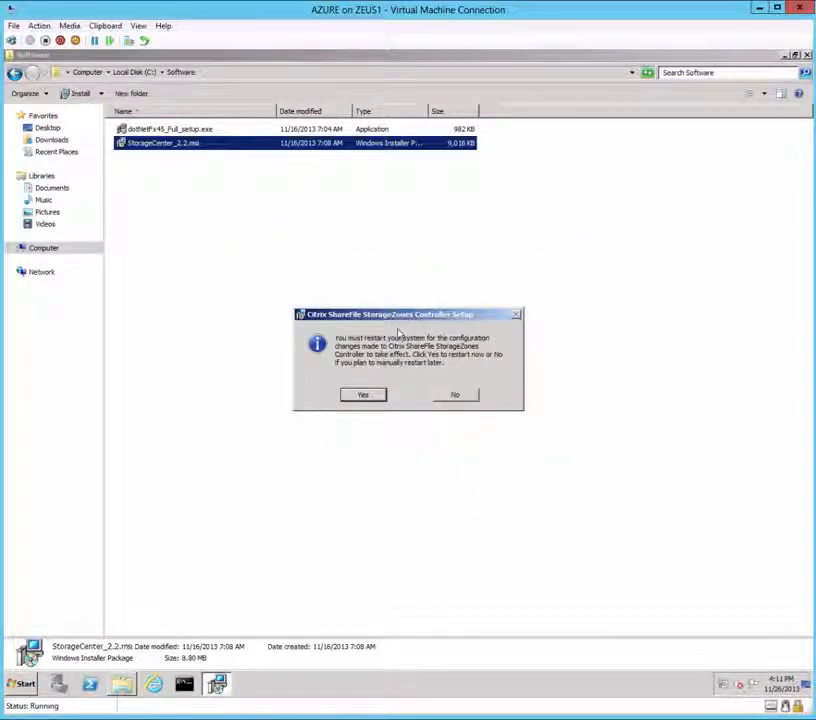
click(362, 396)
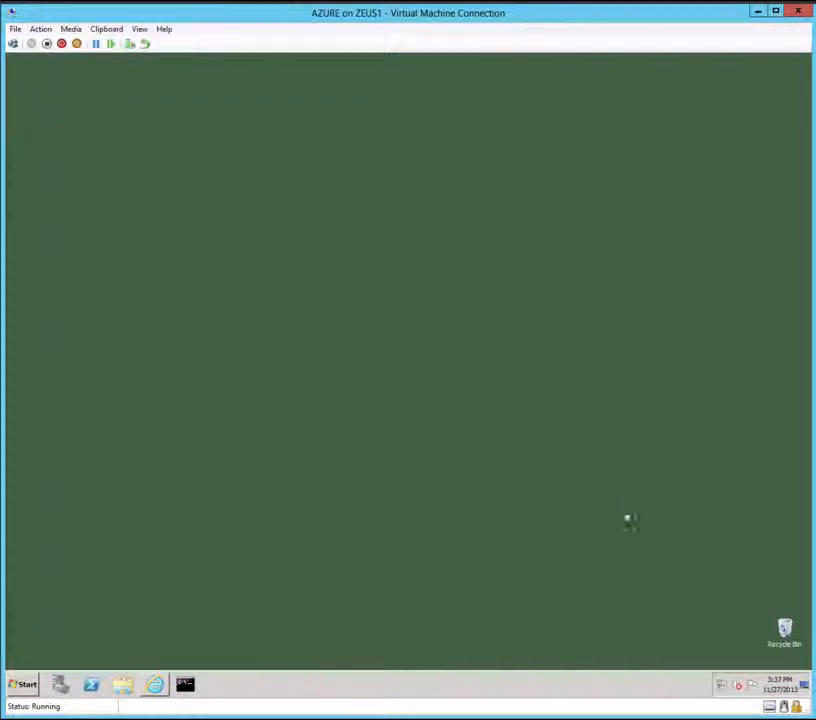
Step: Open the Citrix ShareFile StorageZones Controller Configuration Page from All Programs
click(30, 688)
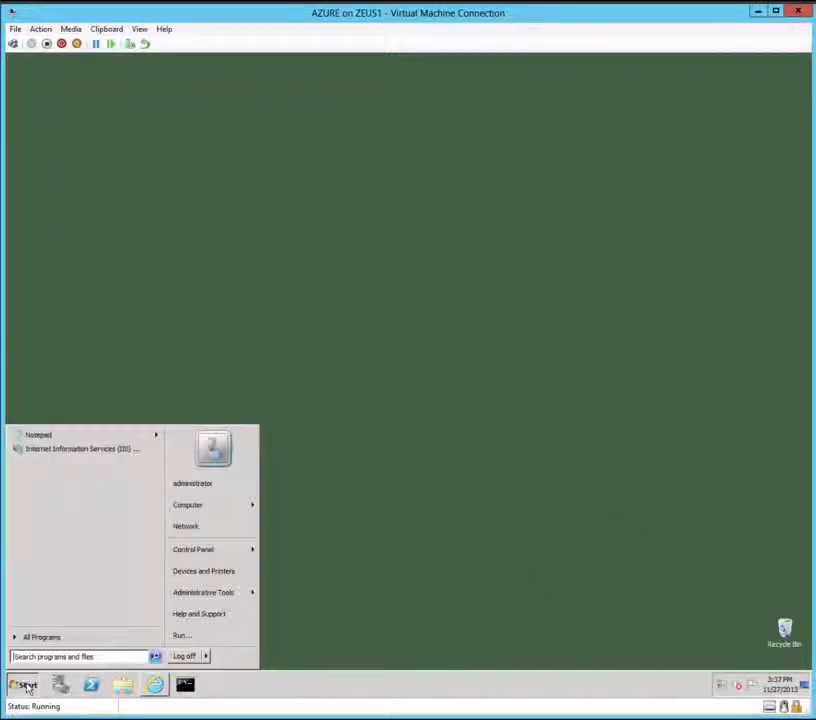
click(49, 636)
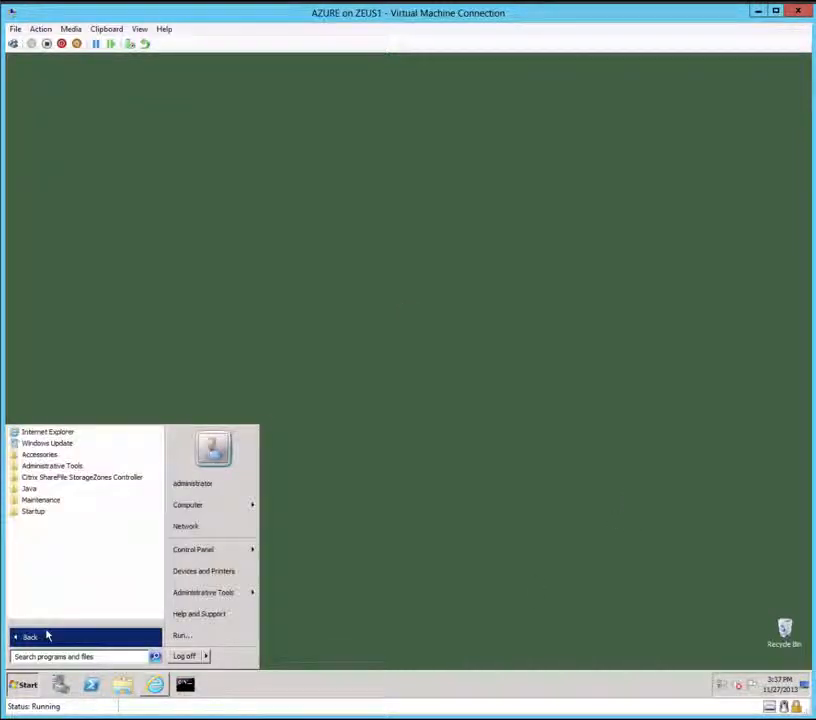
click(67, 478)
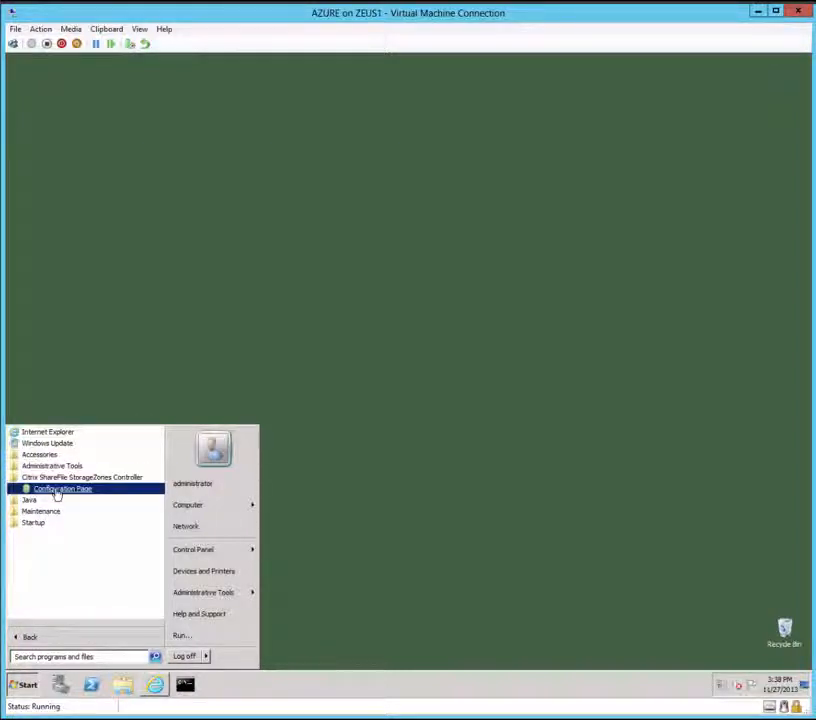
click(60, 489)
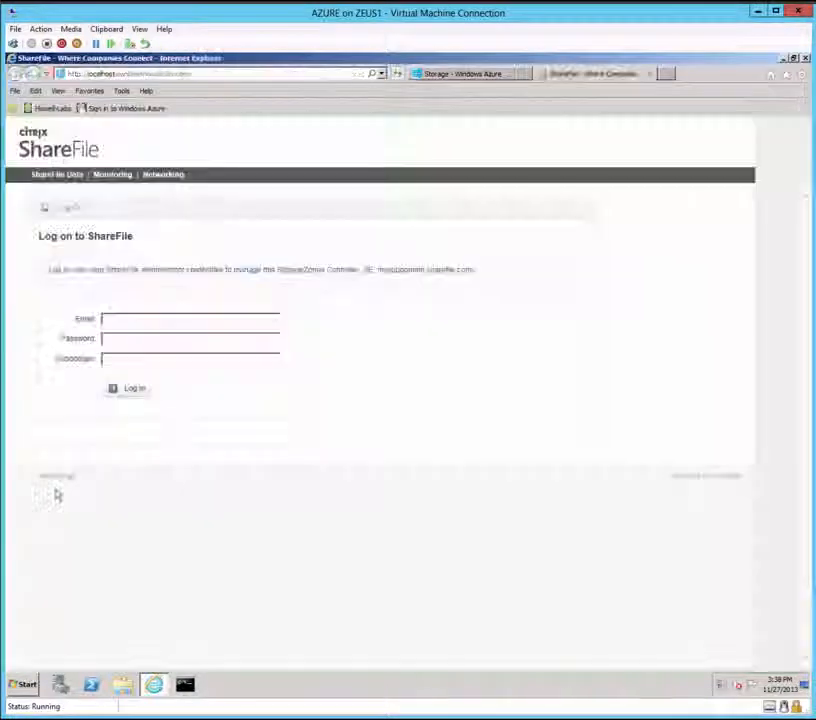
Step: Log on with the administrator e-mail, password and ShareFile account subdomain
click(125, 318)
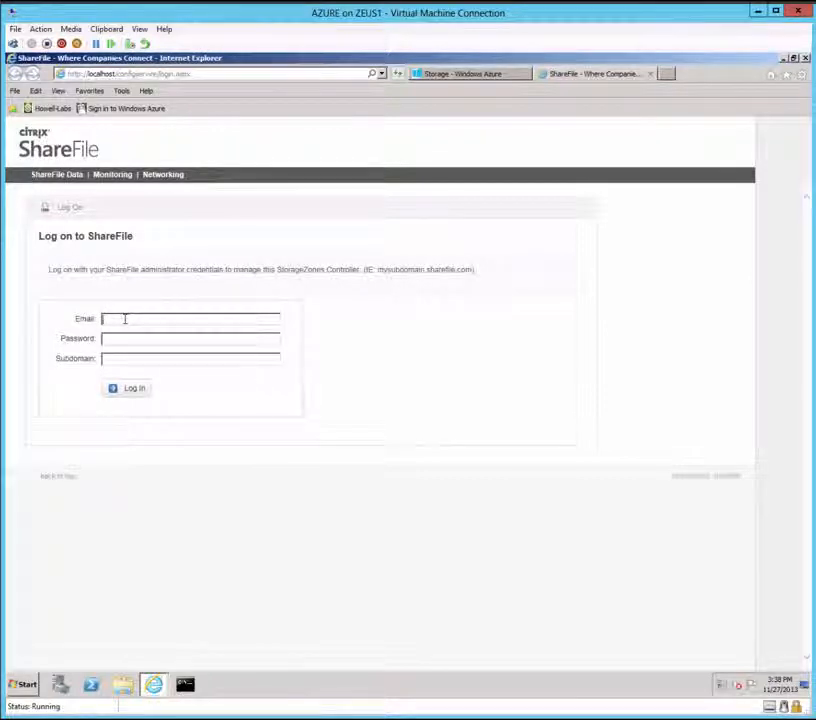
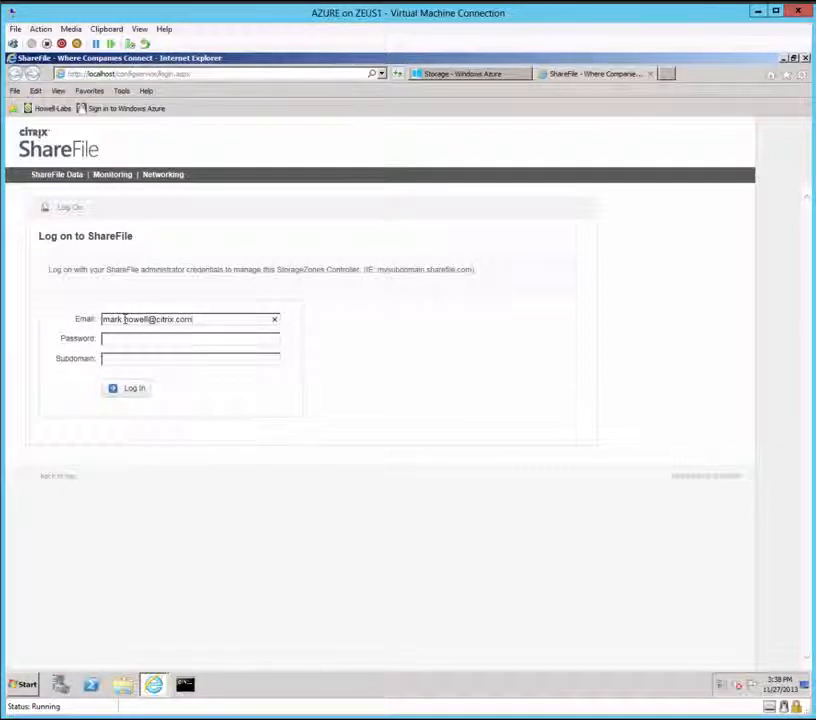
key(Tab)
text(••••)
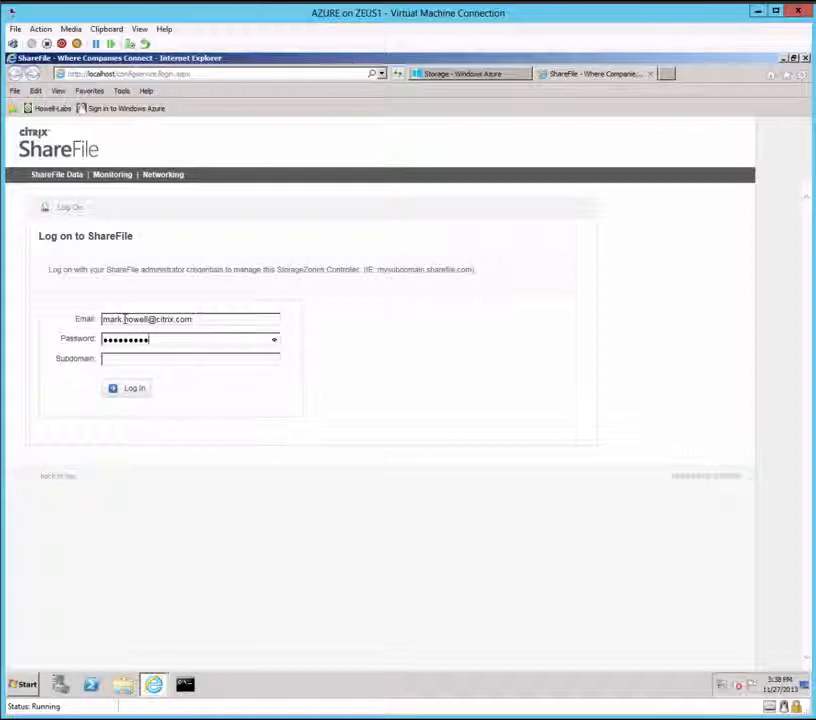
click(120, 359)
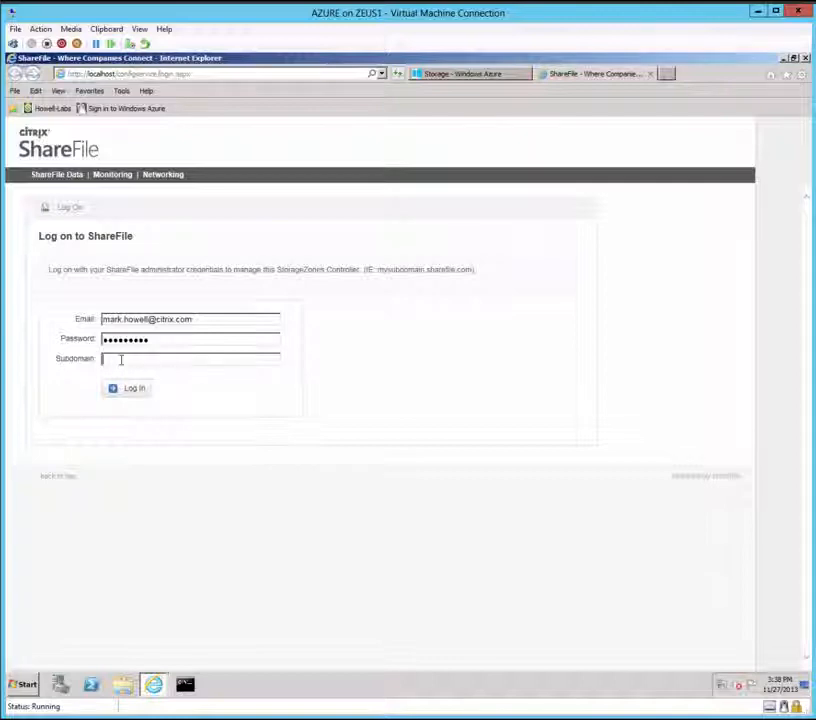
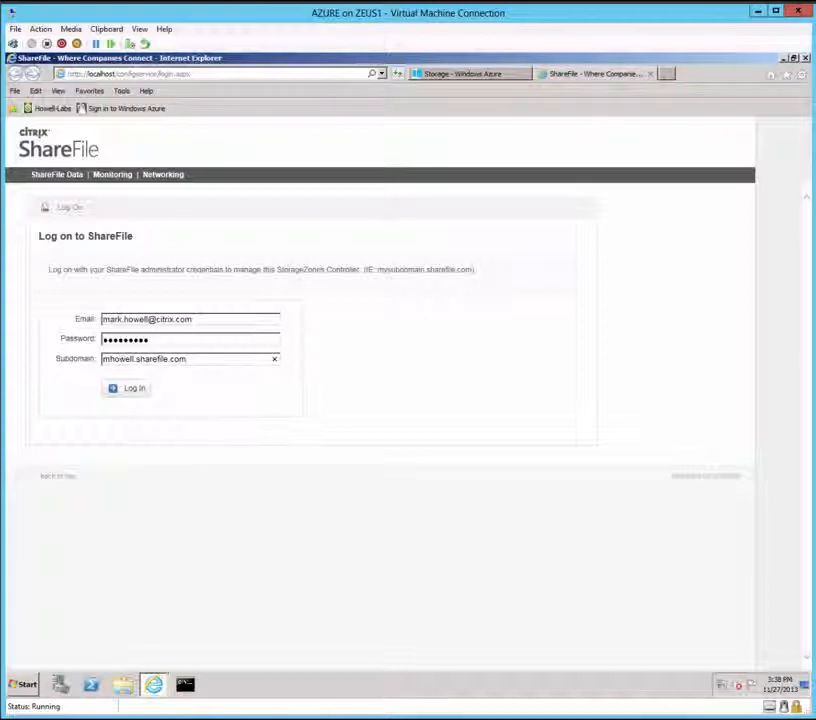
click(126, 390)
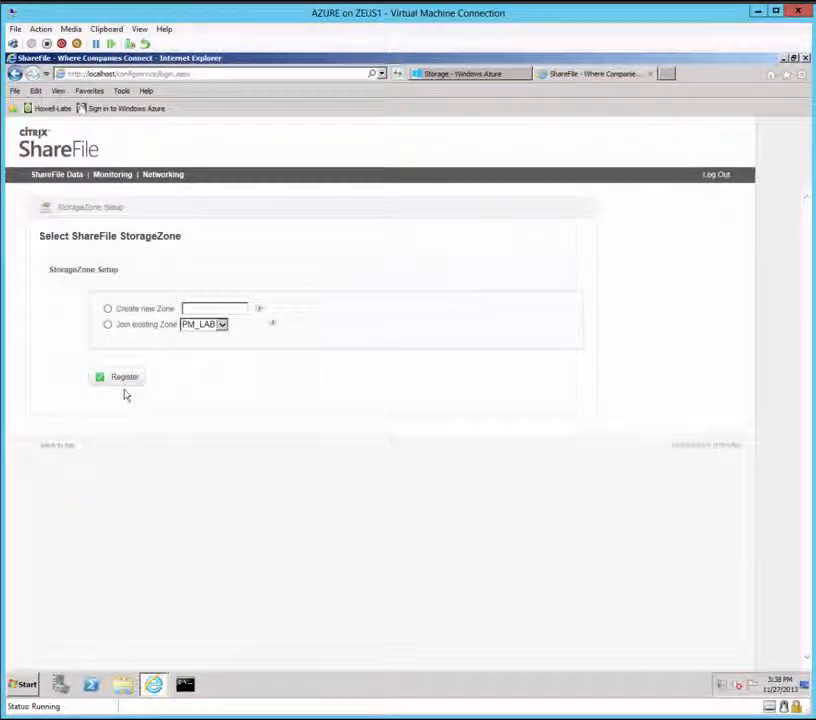
Step: Create zone 'Azure Zone' at azure.howell-labs.com with StorageZones for ShareFile Data enabled
click(108, 309)
click(211, 308)
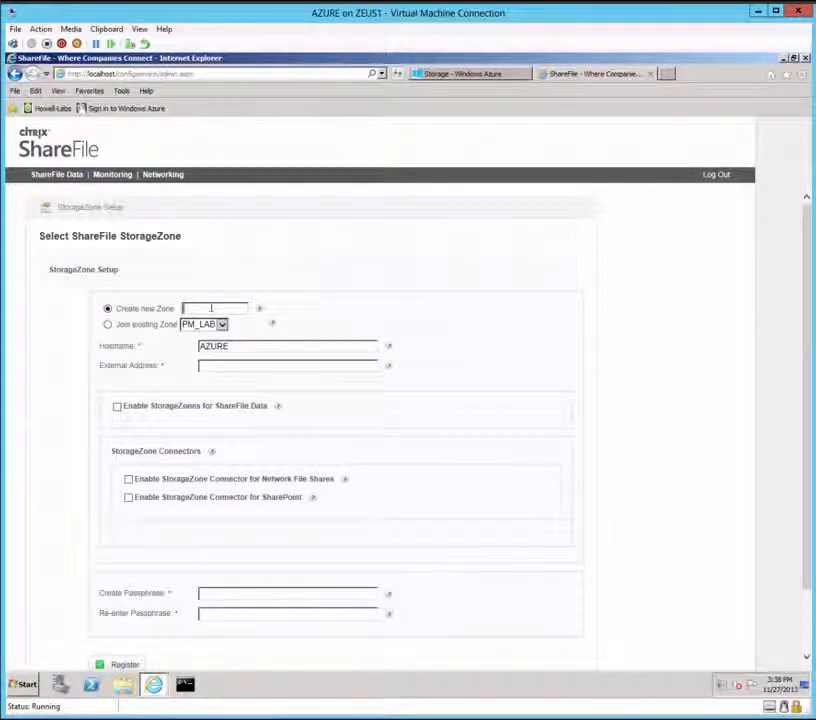
text(Azure)
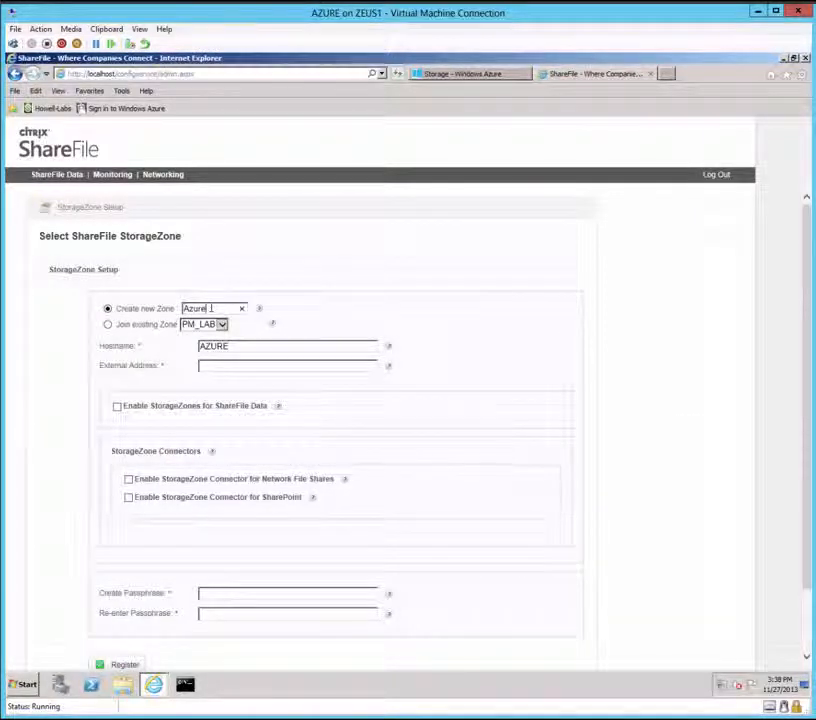
text( Zone)
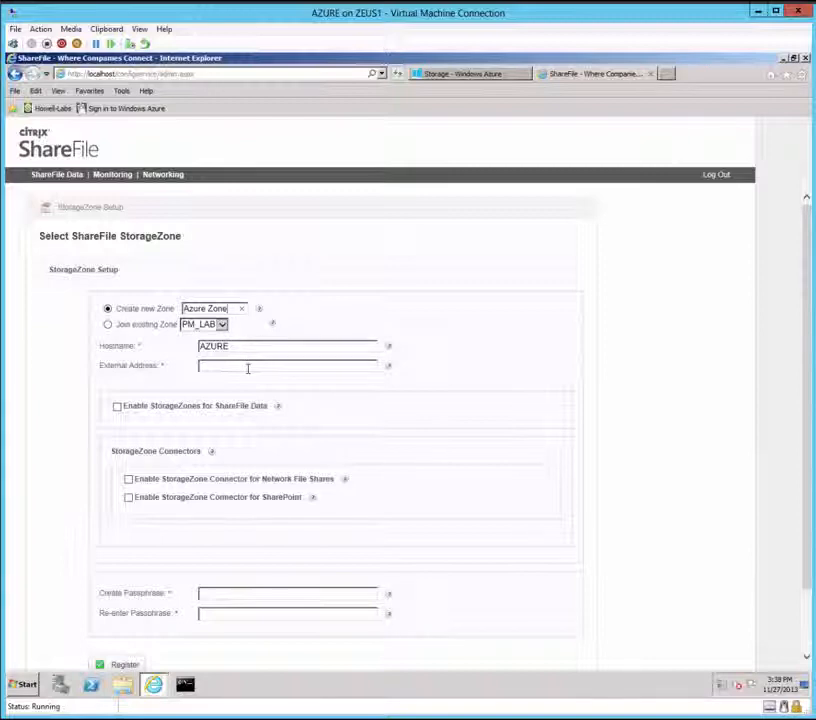
click(247, 368)
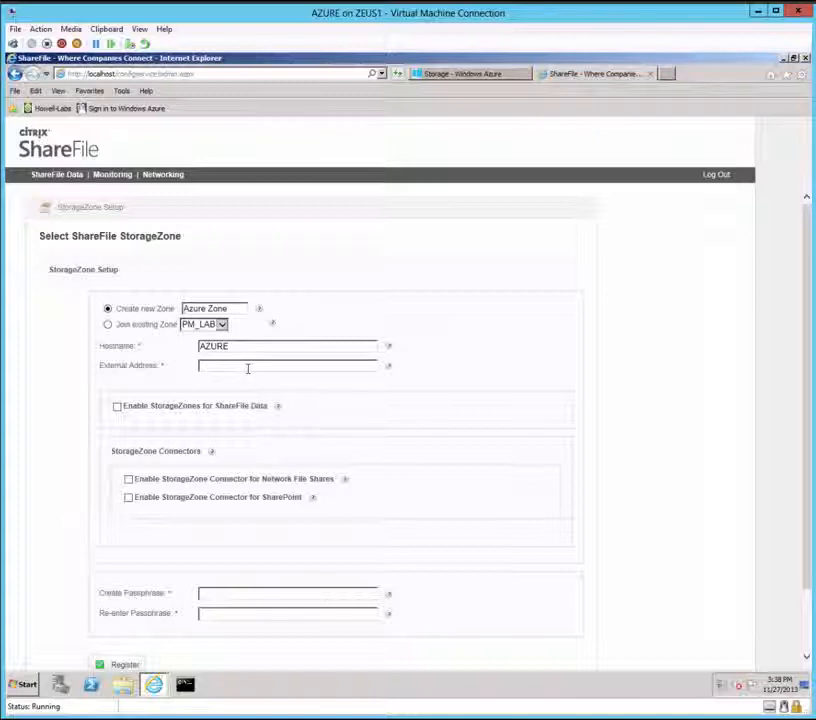
text(azure)
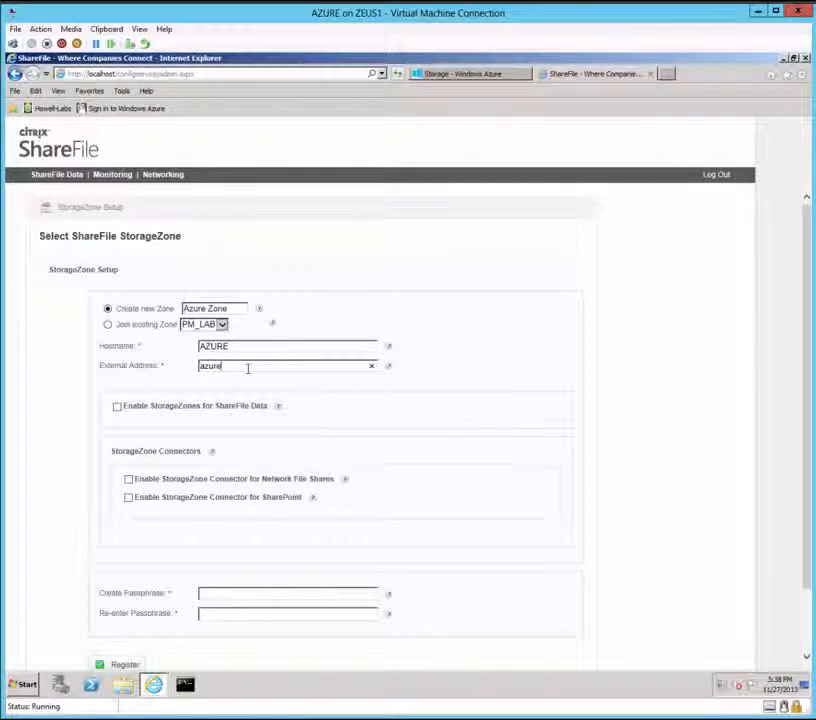
text(.howell-la)
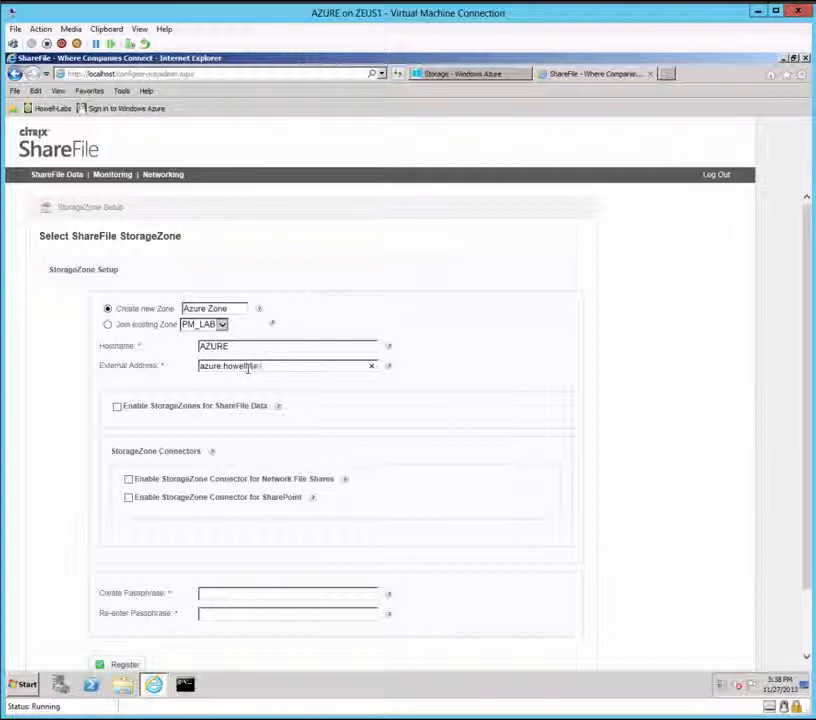
text(bs.com)
click(248, 366)
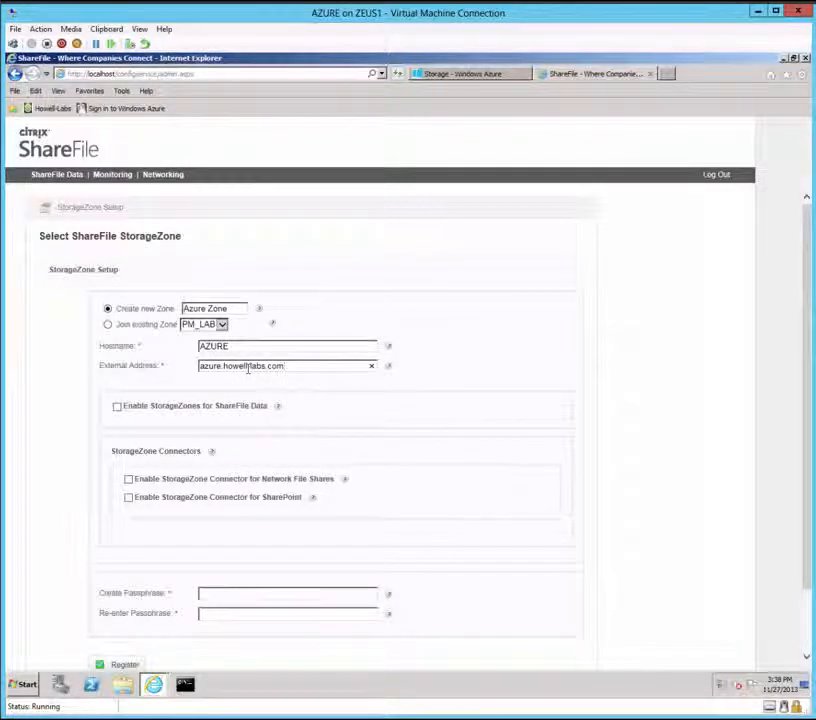
text(-)
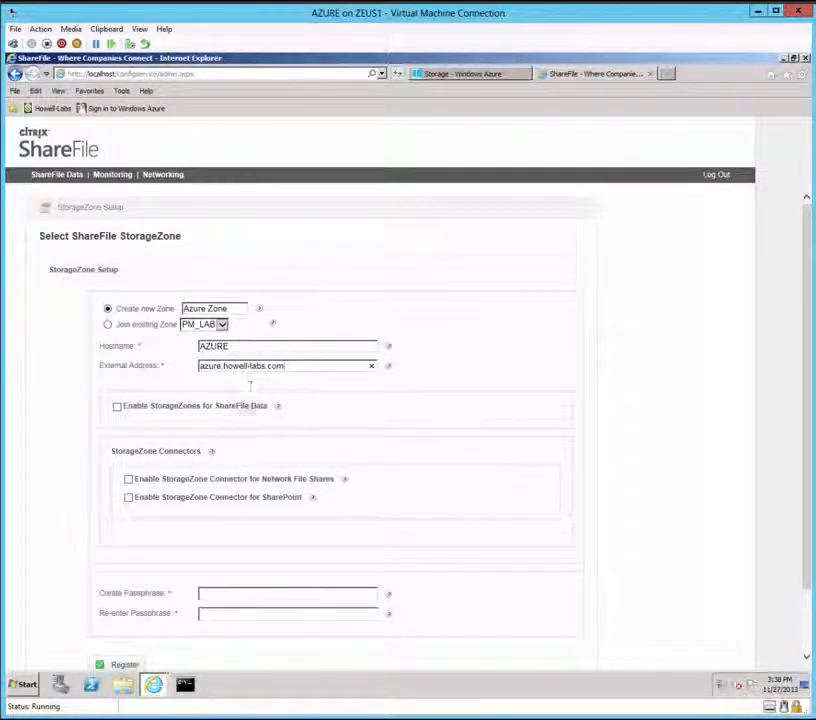
click(116, 407)
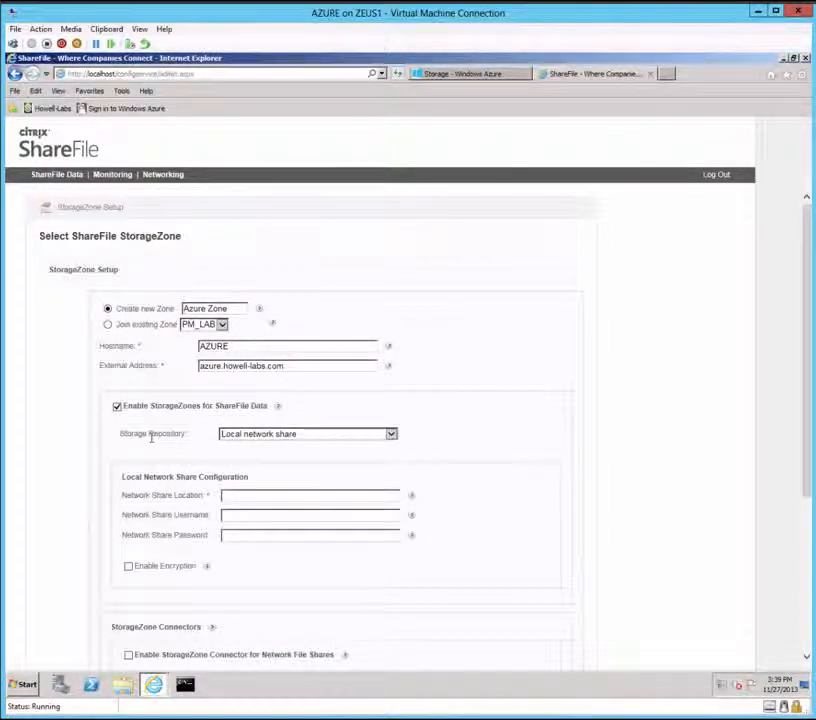
Step: Choose a Windows Azure storage container as the repository, with shared cache \\azure\azurecache
click(391, 435)
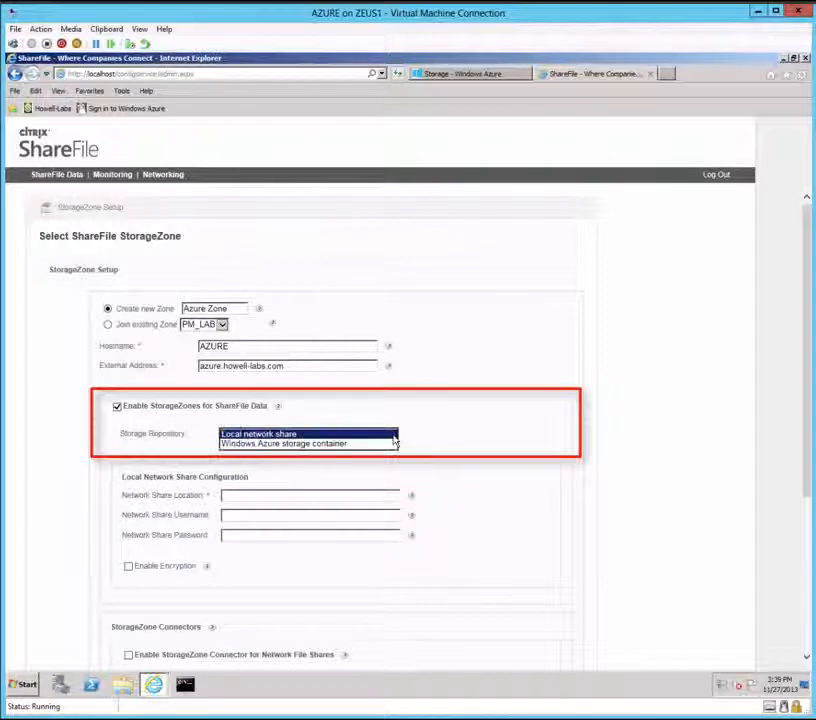
click(270, 444)
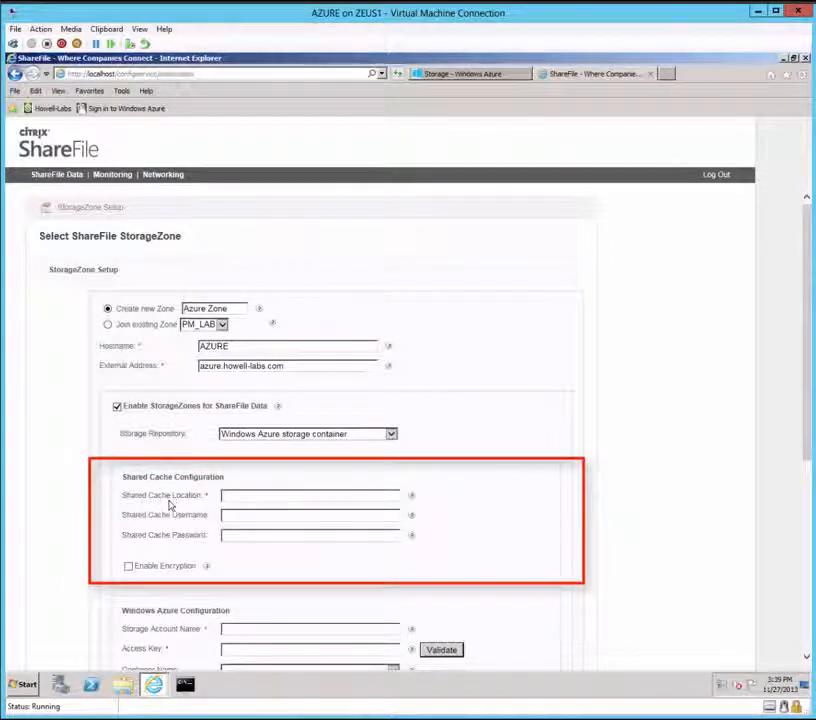
click(253, 493)
text(\\azur)
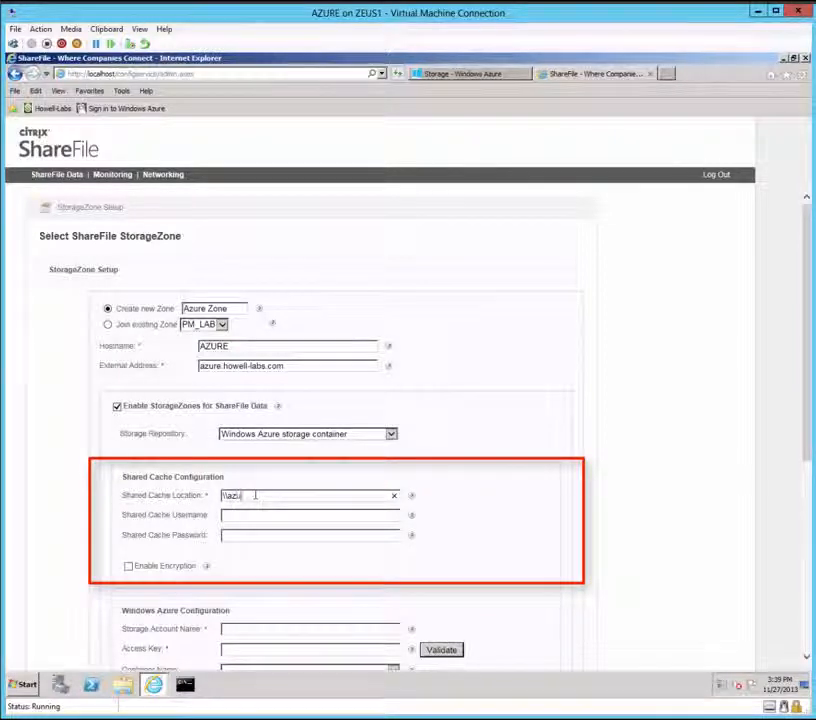
text(e\)
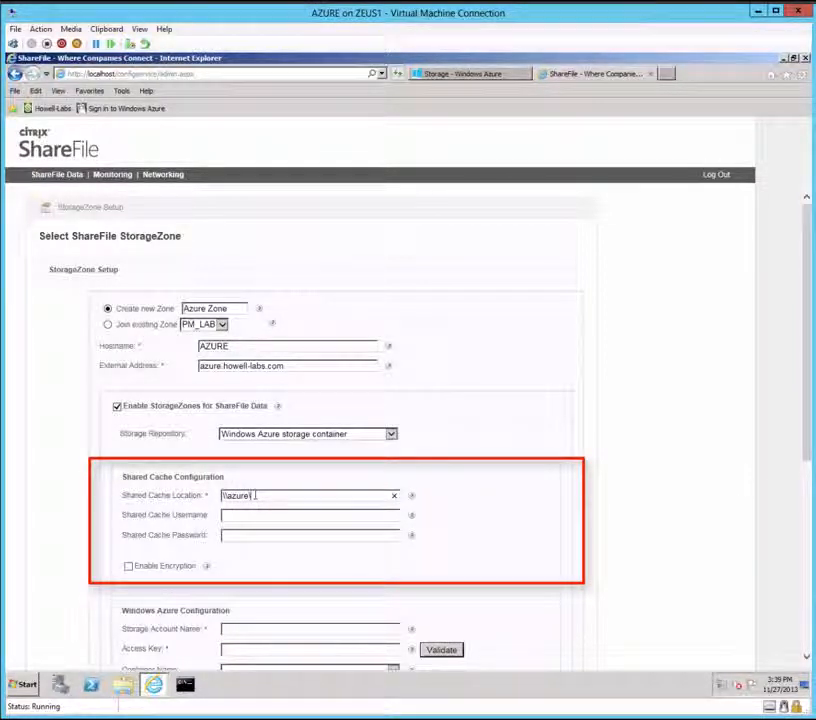
text(azurecache)
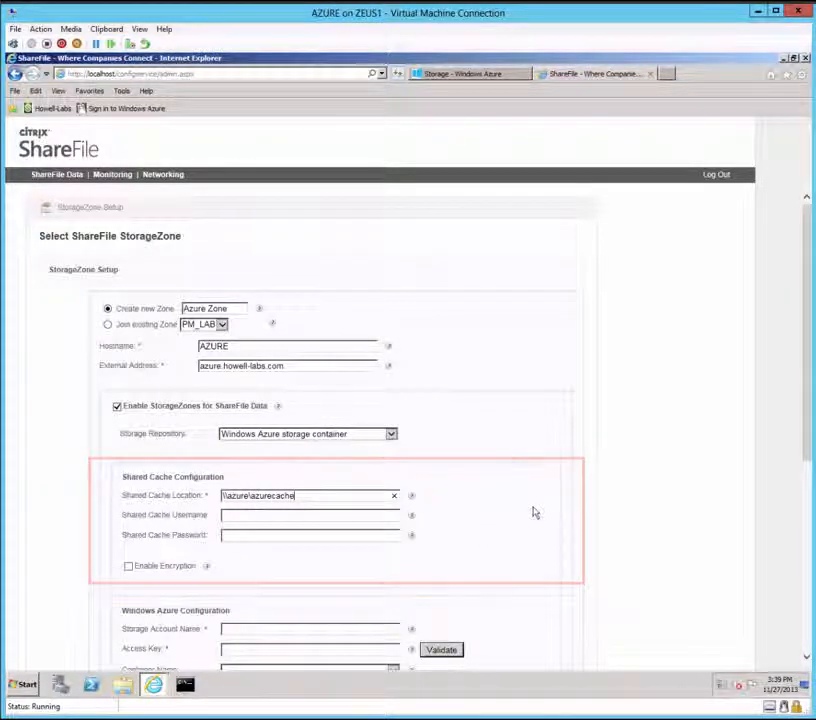
Step: Enter the Azure storage account name under Windows Azure Configuration
scroll(534, 512, down, 5)
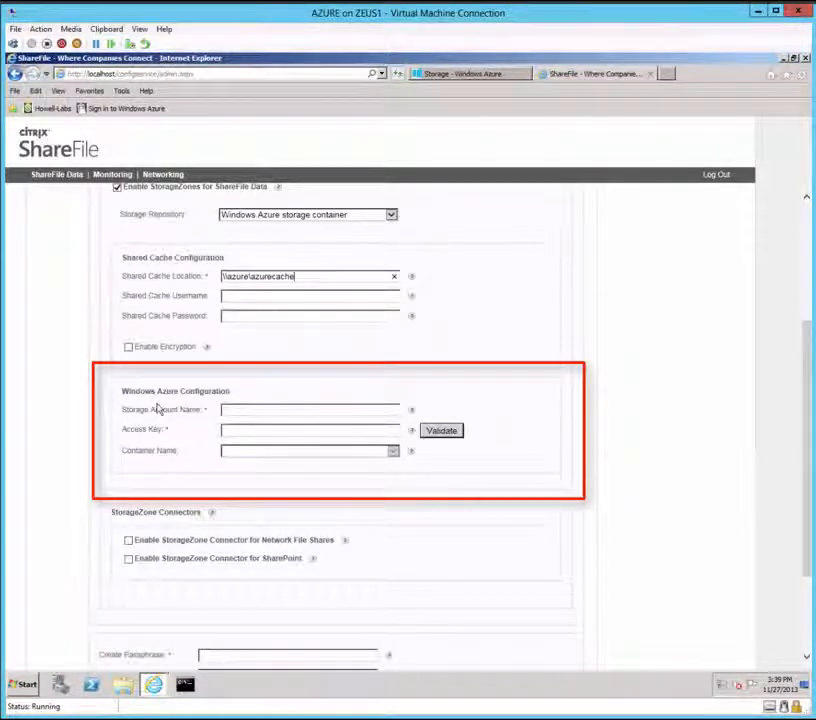
click(252, 409)
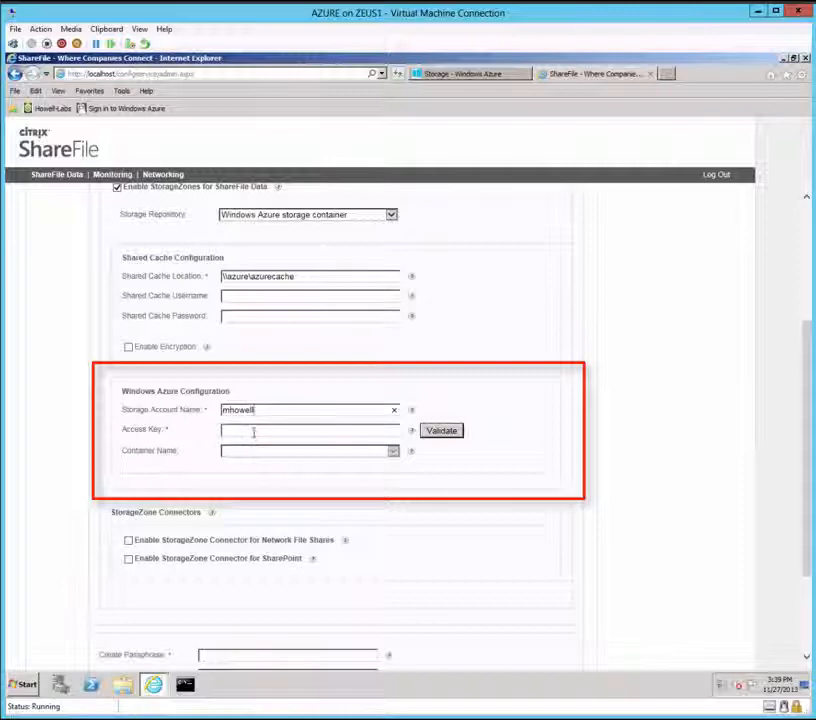
click(254, 432)
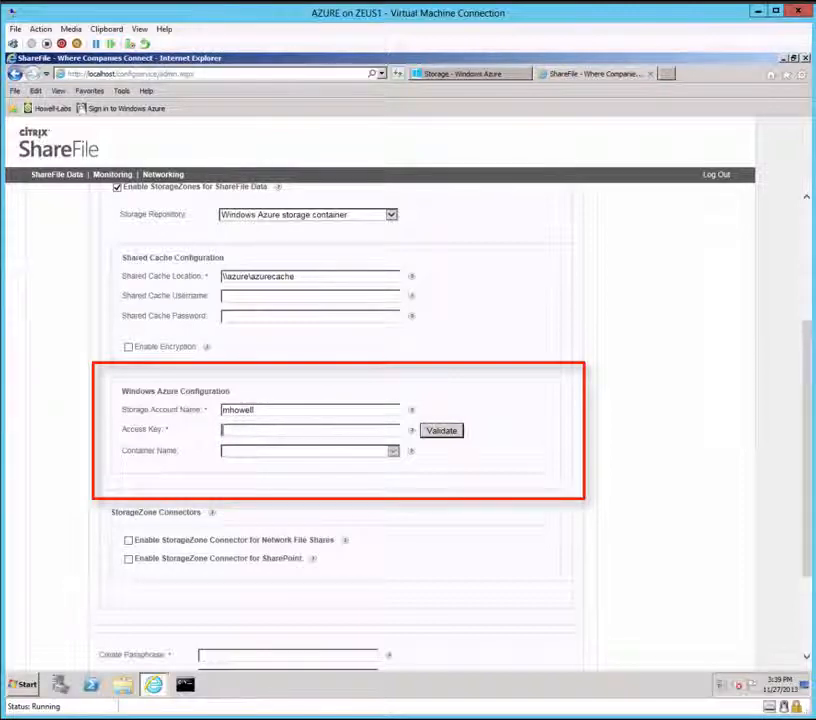
Step: Copy the storage account's primary access key from the Azure Management Portal, then return to ShareFile
click(471, 75)
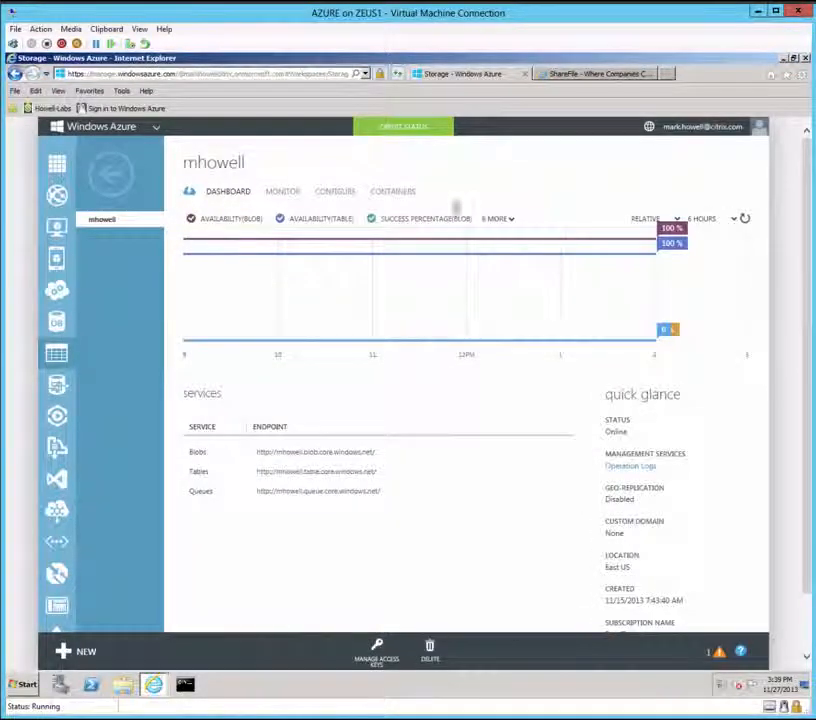
click(381, 653)
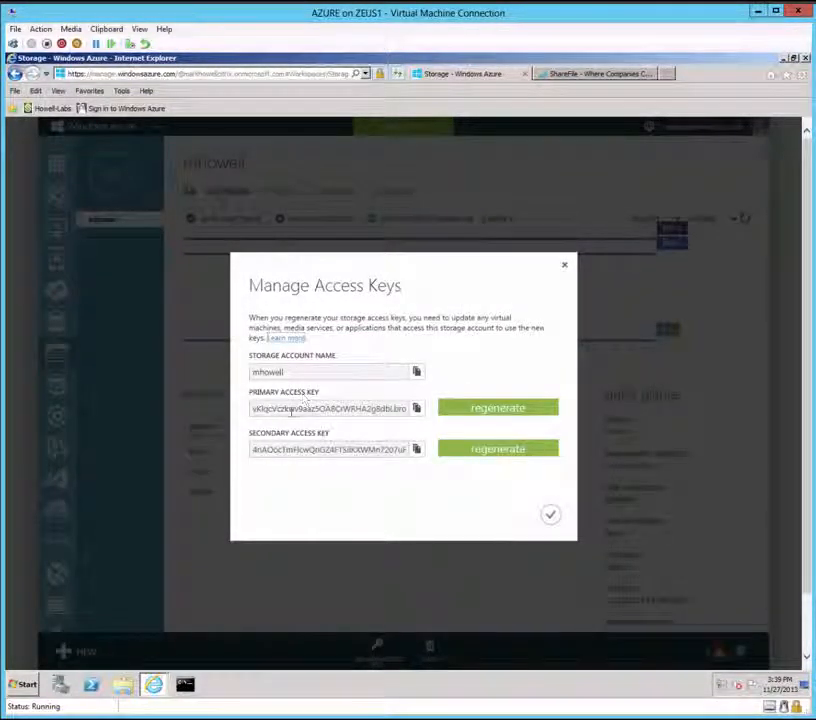
click(417, 409)
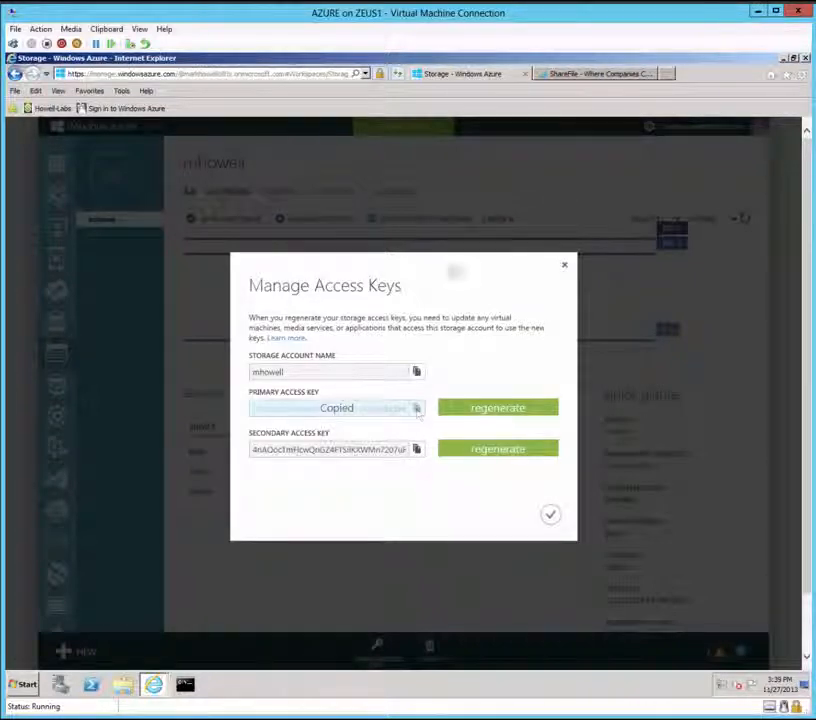
click(578, 76)
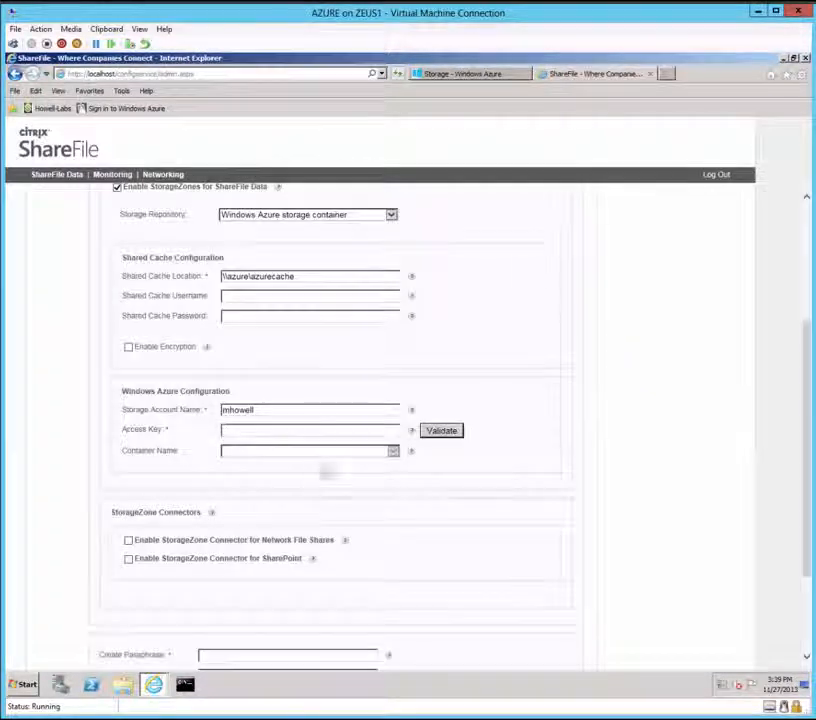
Step: Paste the primary access key and validate it so the private Azure container is selected
right_click(245, 431)
click(263, 479)
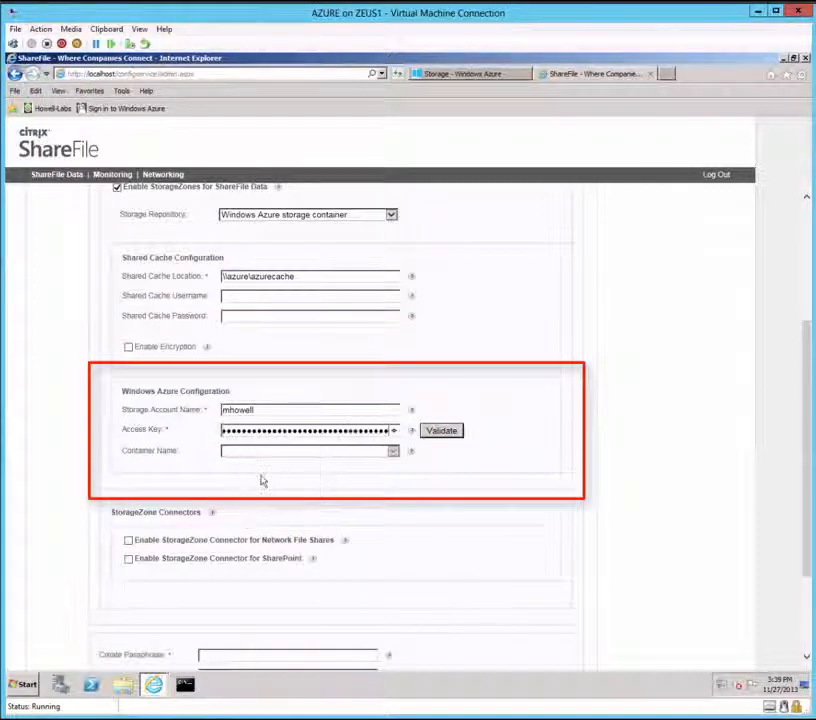
click(437, 431)
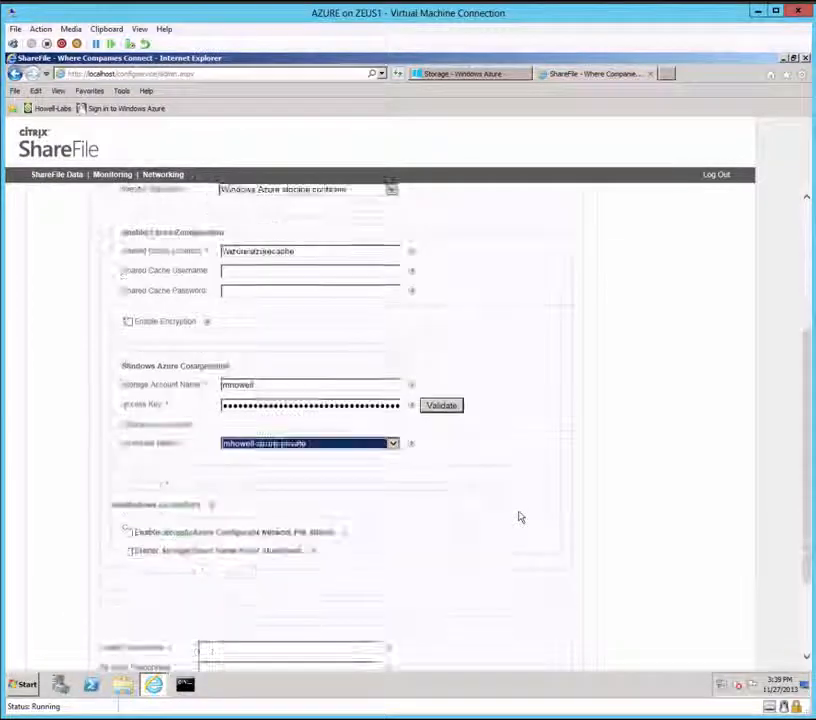
scroll(151, 458, down, 1)
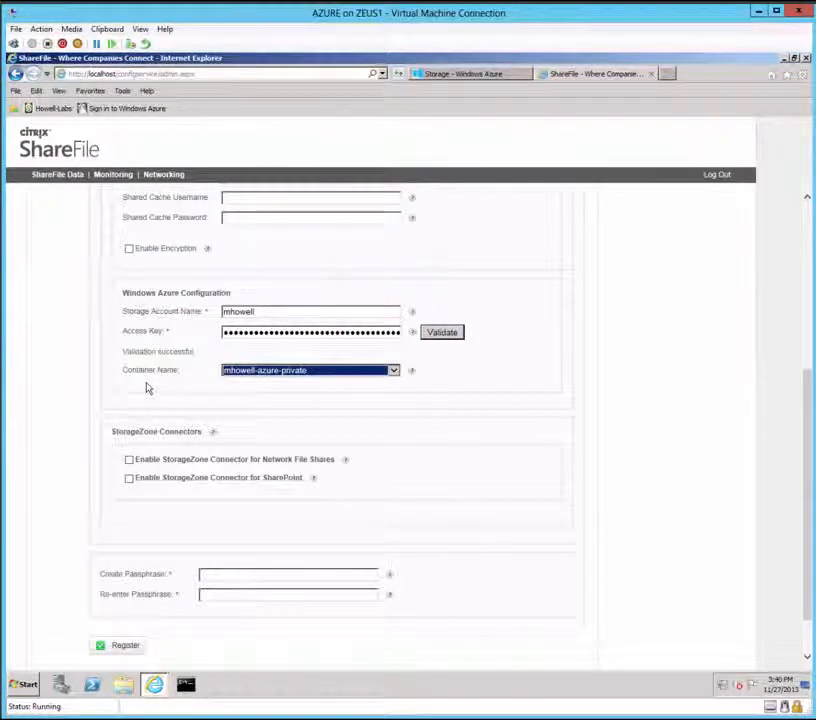
Step: Fill in the shared cache service account username and its password
scroll(147, 388, up, 1)
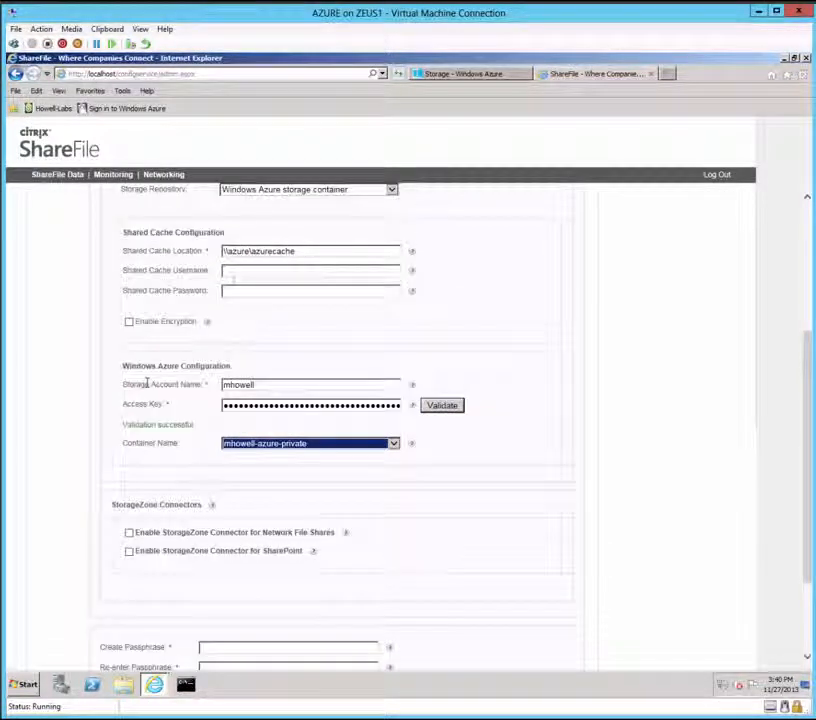
click(244, 272)
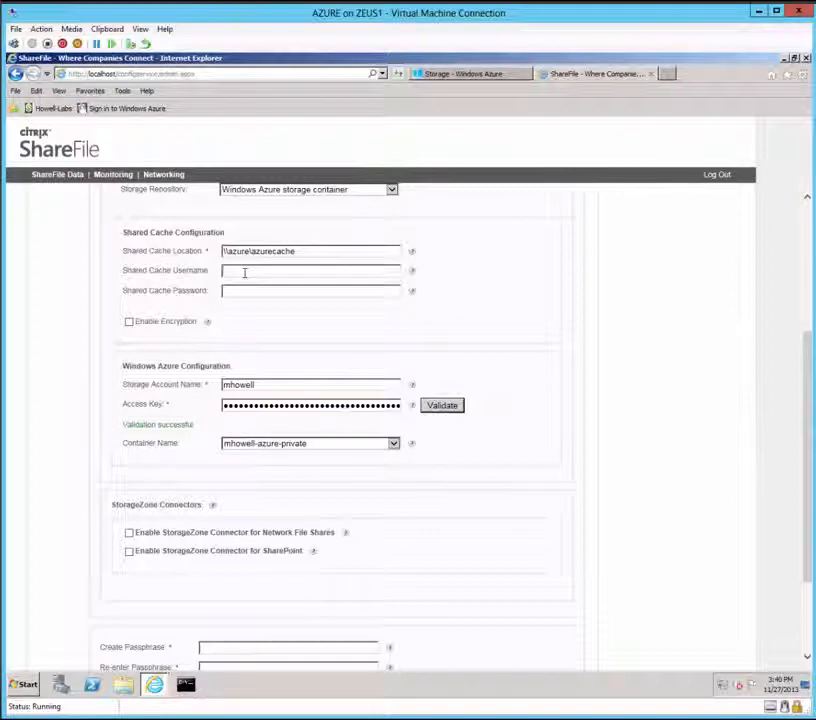
text(howell-labs)
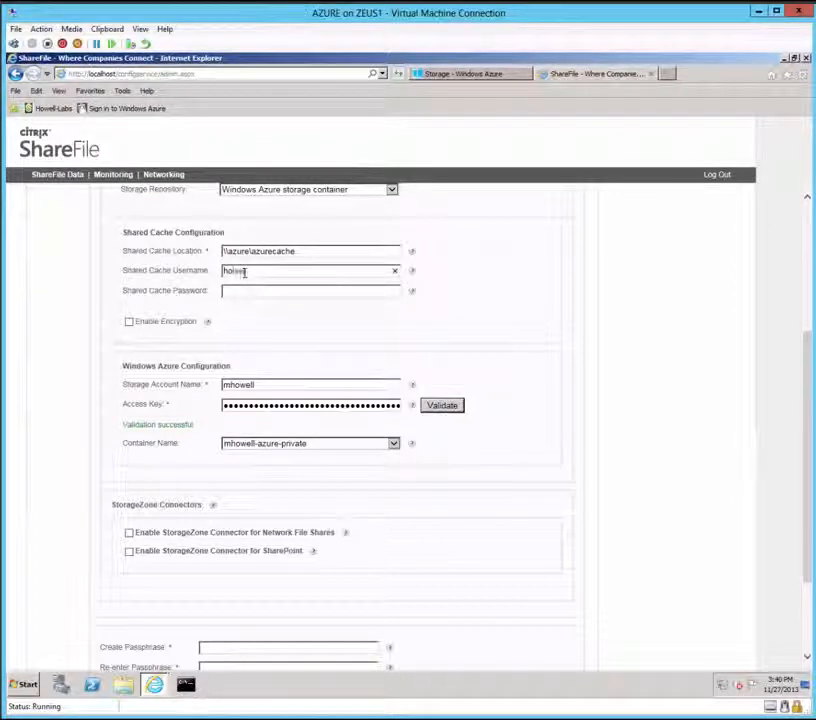
text(\)
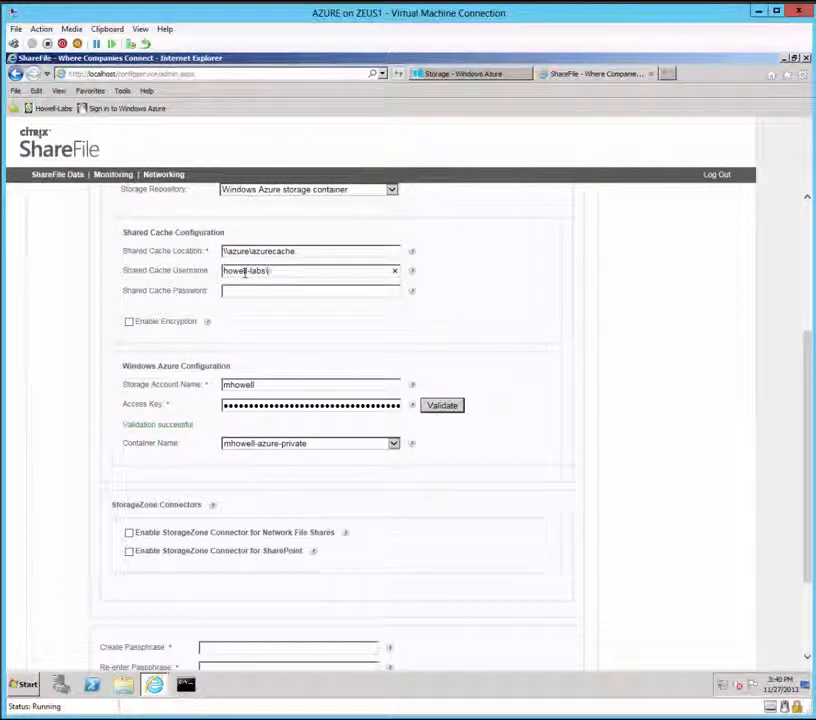
text(sf_svc)
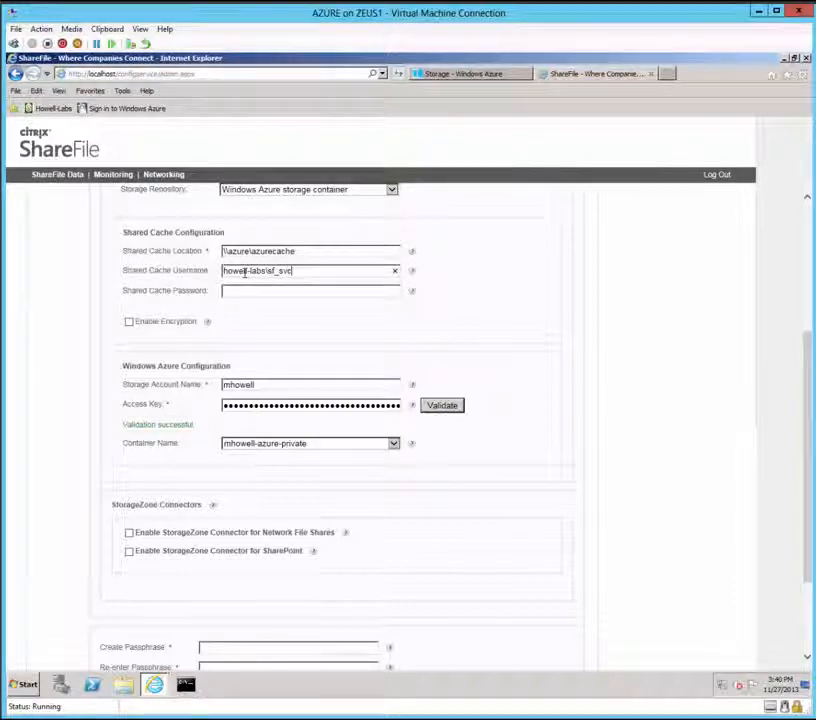
key(Tab)
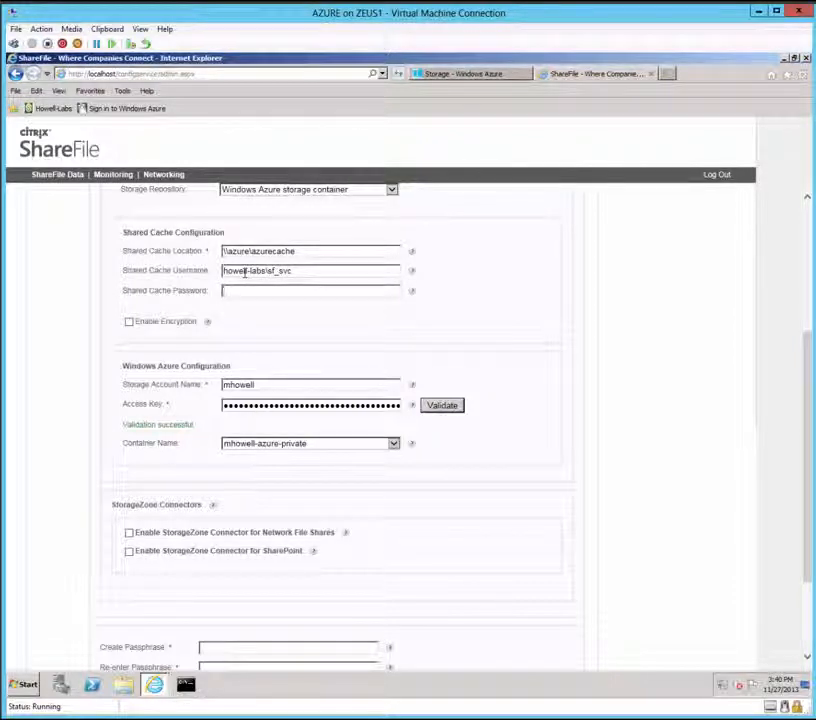
text(••)
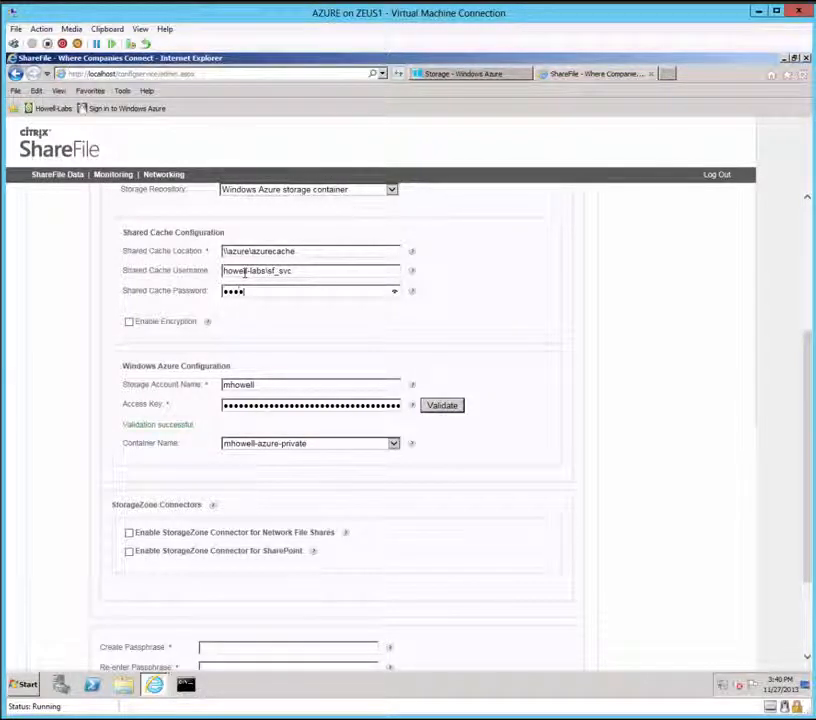
Step: Create the StorageZone passphrase and re-enter it to confirm
scroll(244, 272, down, 2)
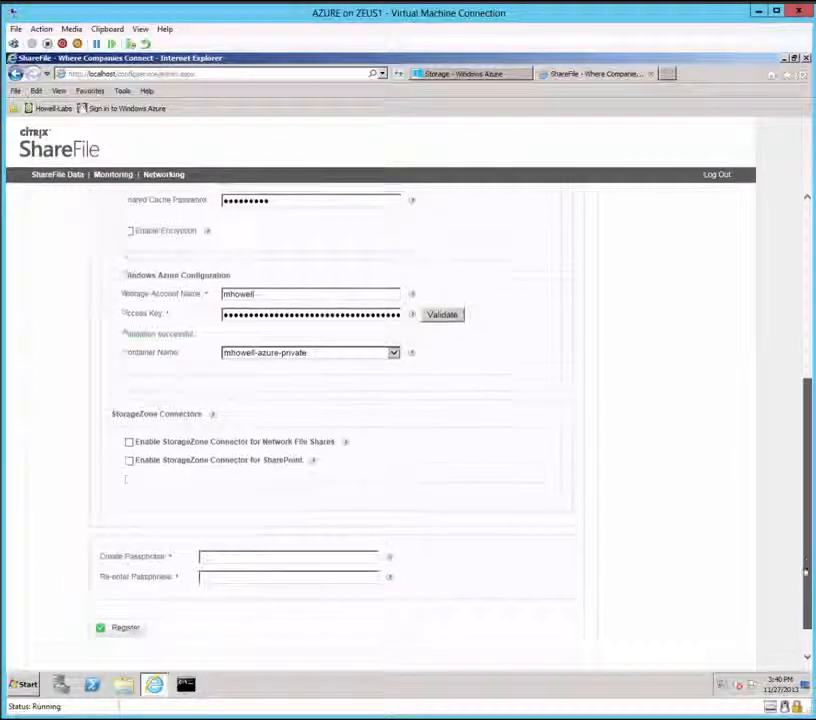
click(244, 527)
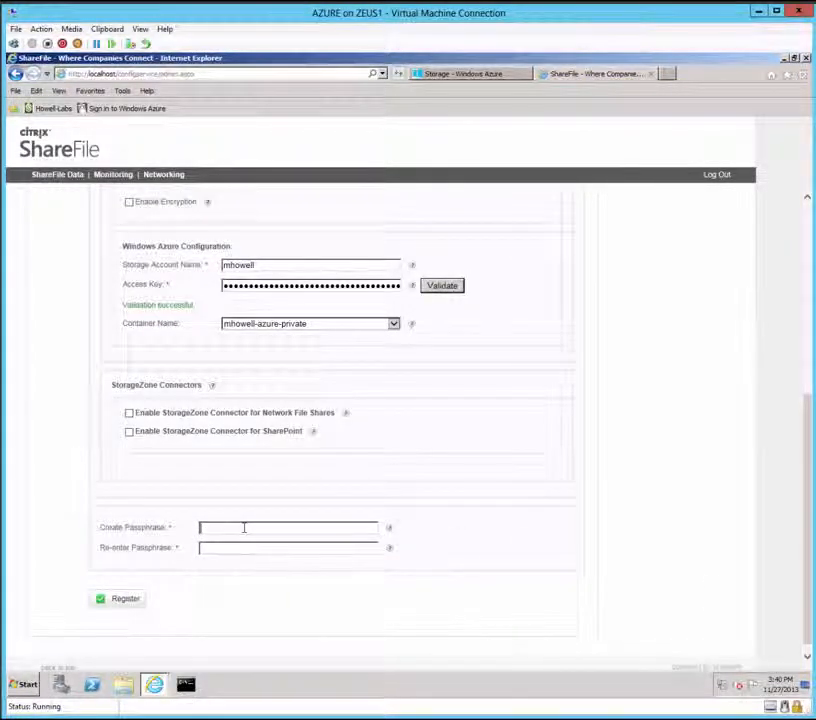
text(•••)
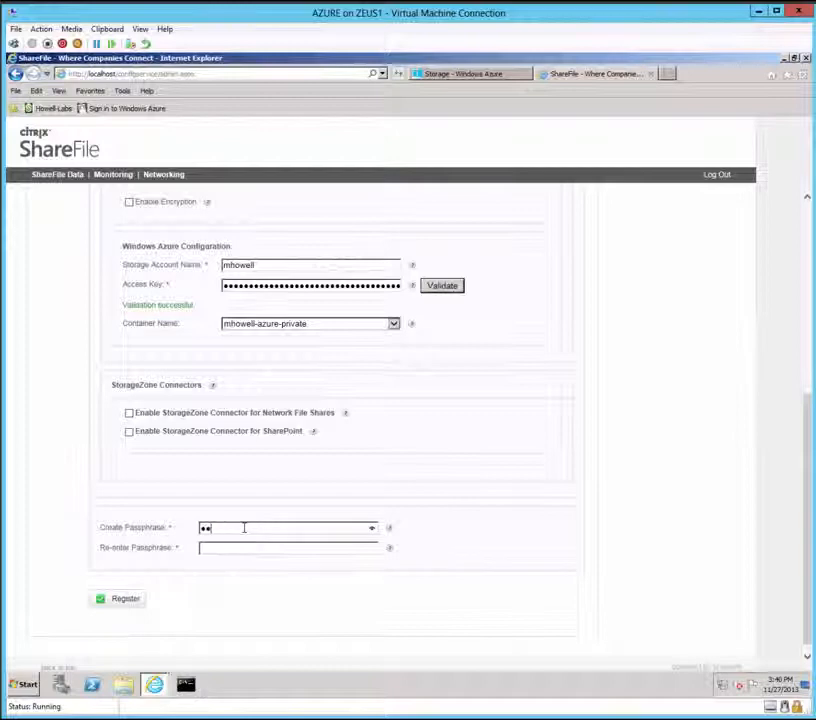
text(******)
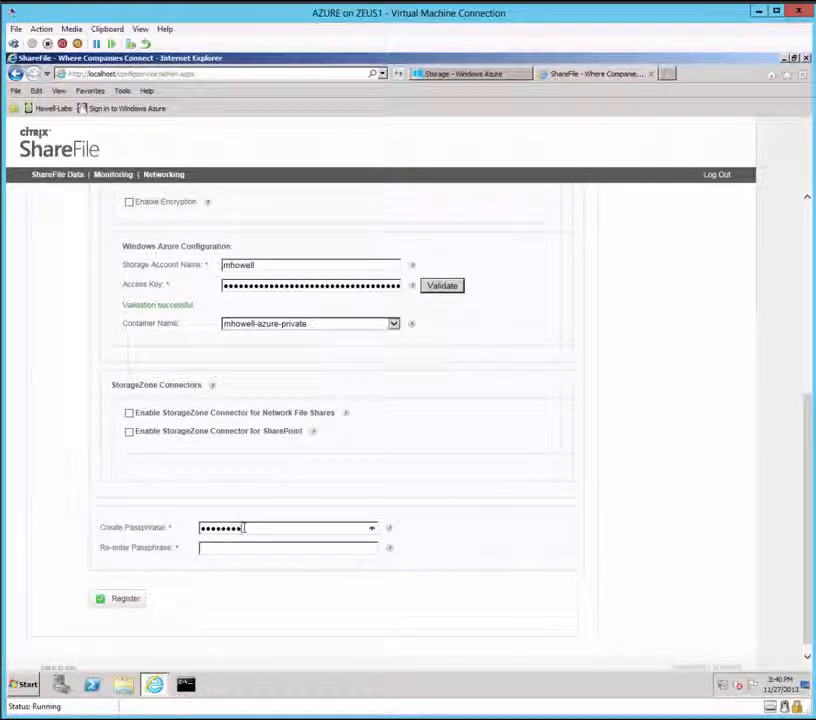
key(Tab)
text(*********)
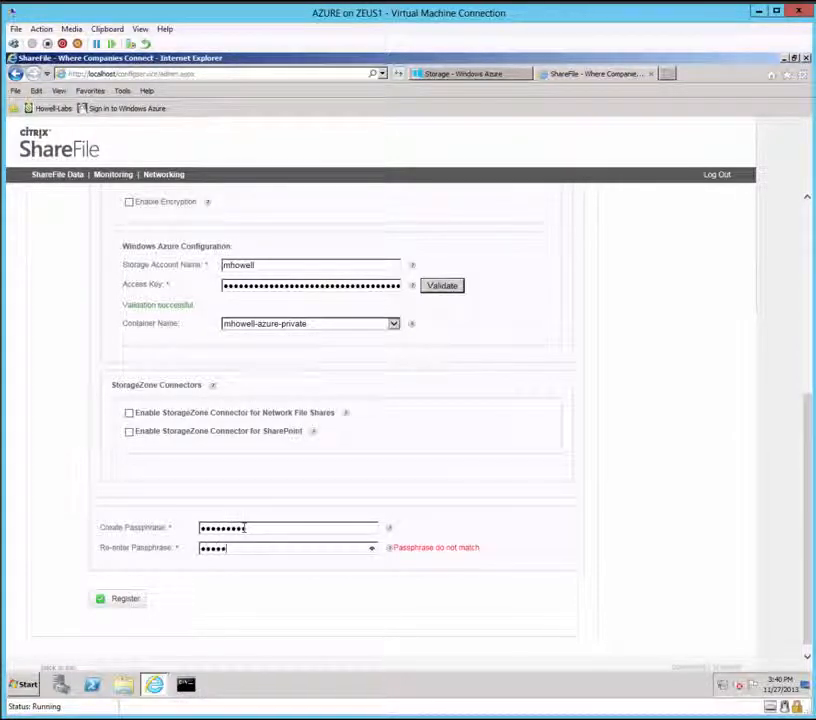
Step: Register the StorageZone and close the configuration page after it succeeds
click(115, 601)
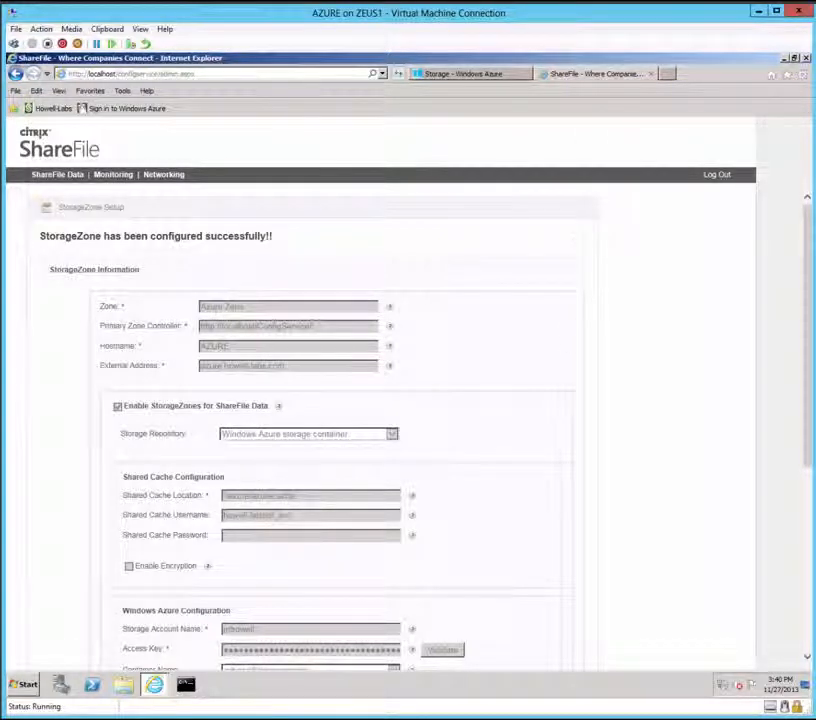
click(651, 73)
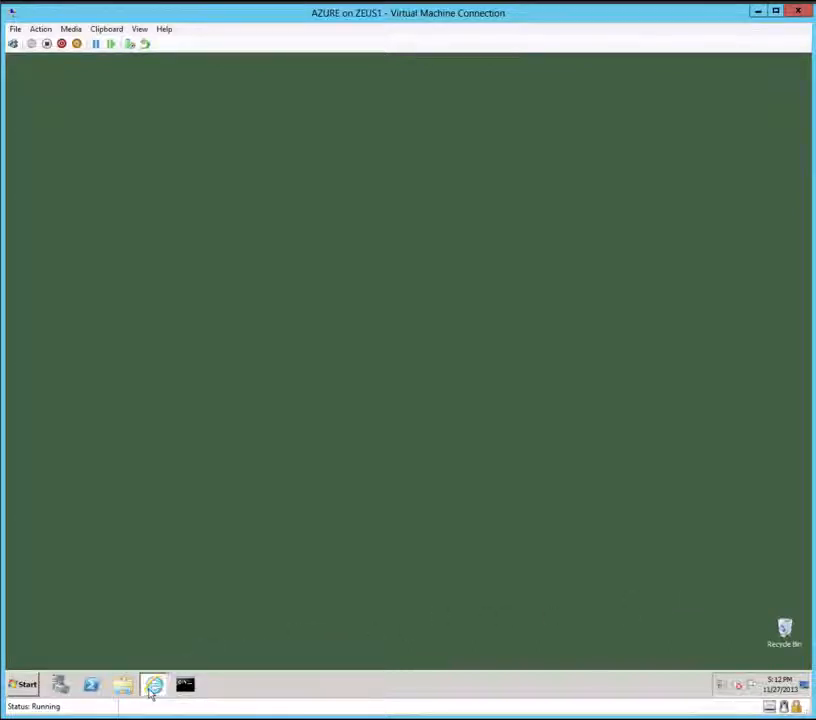
Step: Confirm the private Azure container holds no blobs yet, then return to the ShareFile web app
mouse_move(153, 687)
click(160, 658)
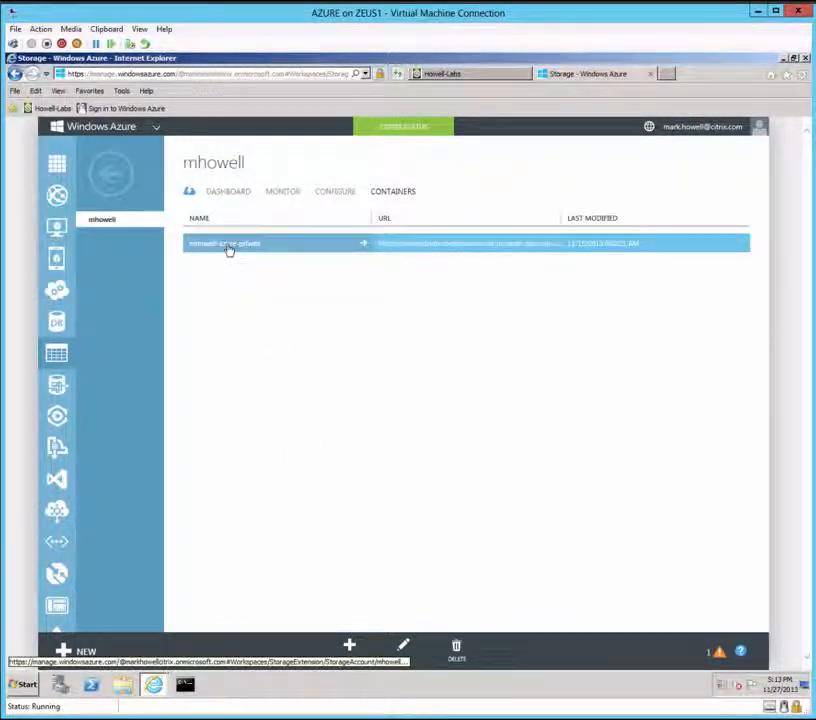
click(226, 246)
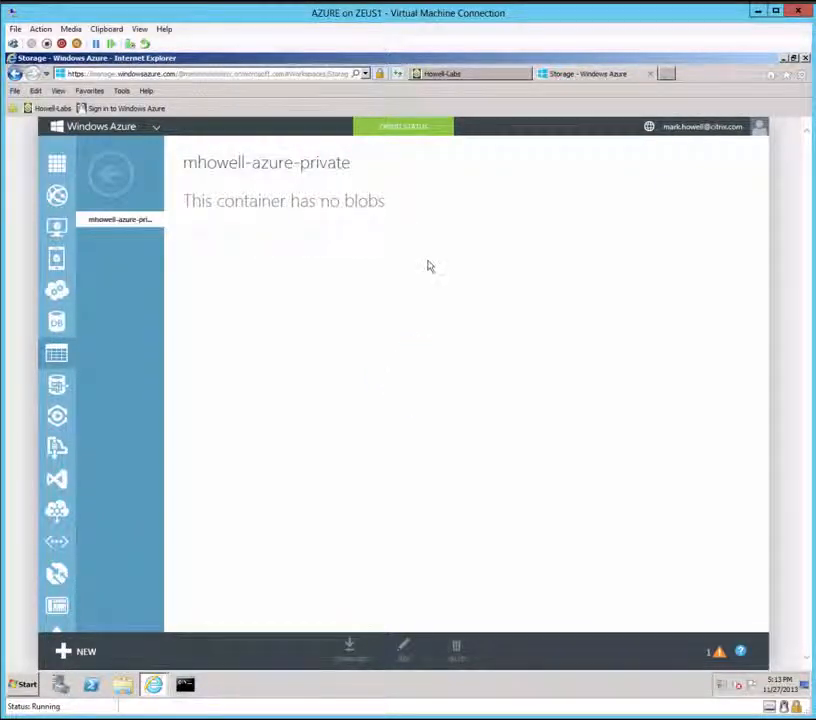
click(453, 76)
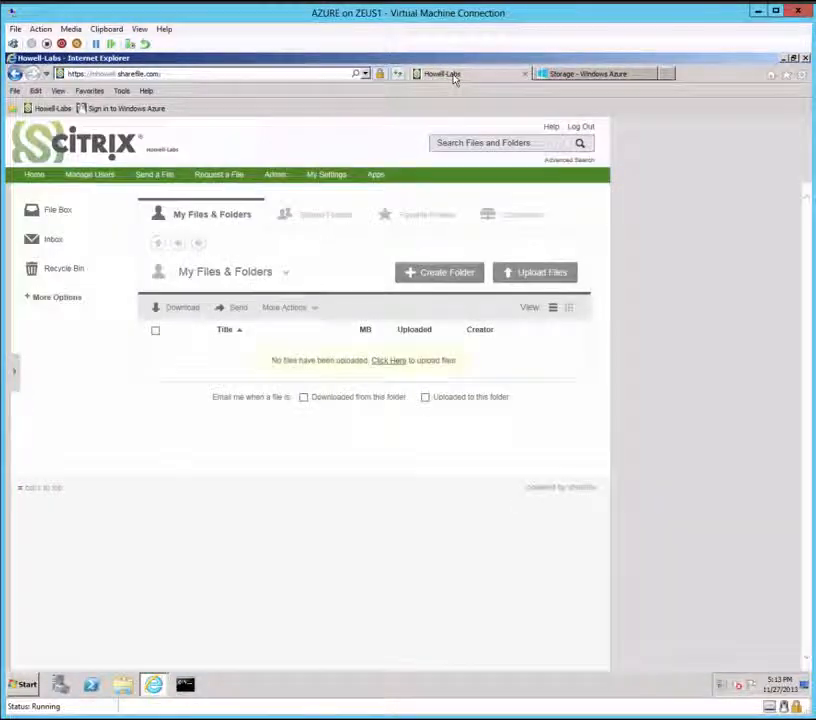
Step: Review Azure Zone under Admin > StorageZones: AZURE storage center responding, no folders yet
click(276, 175)
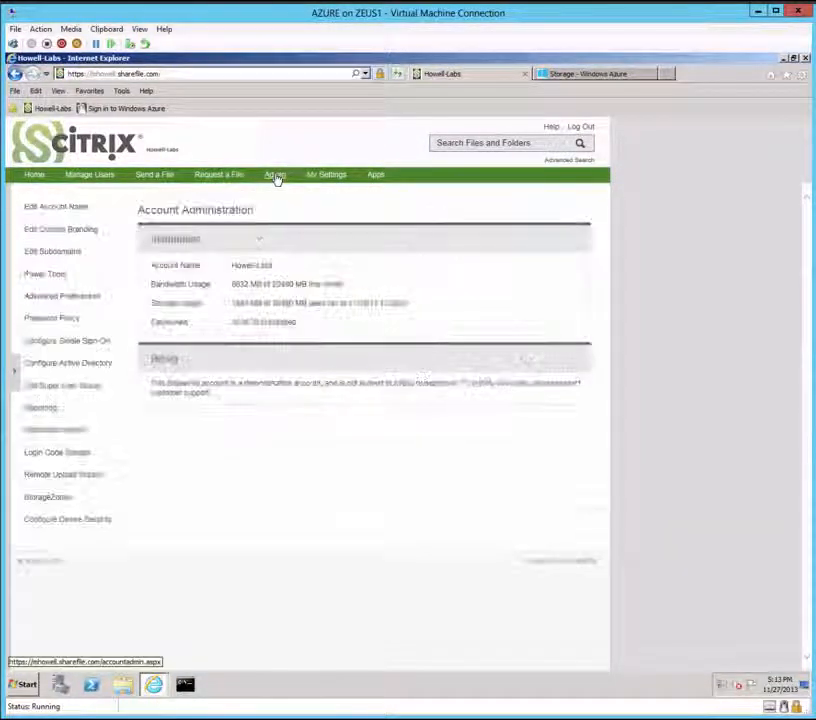
click(62, 497)
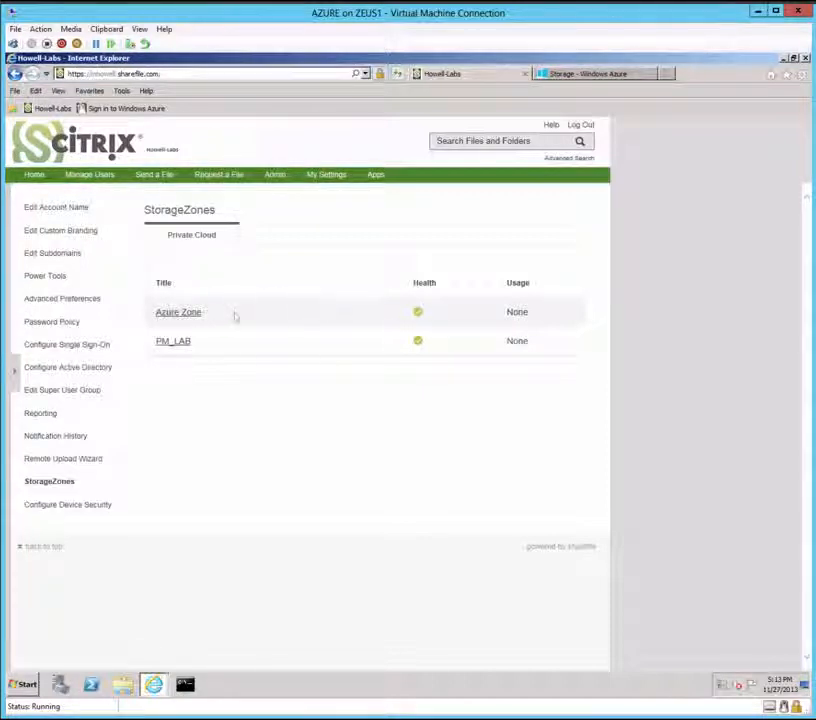
click(176, 313)
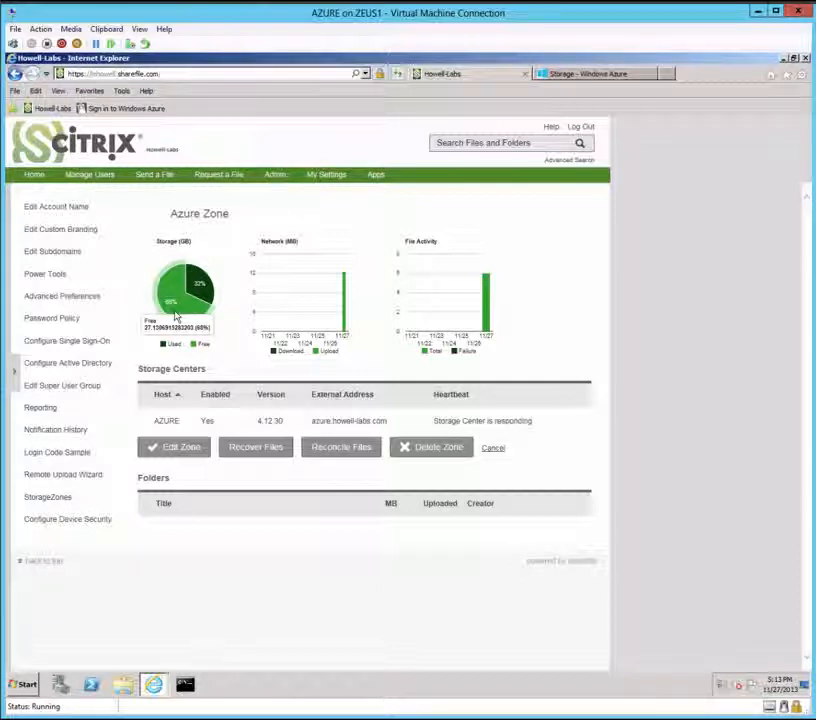
click(91, 177)
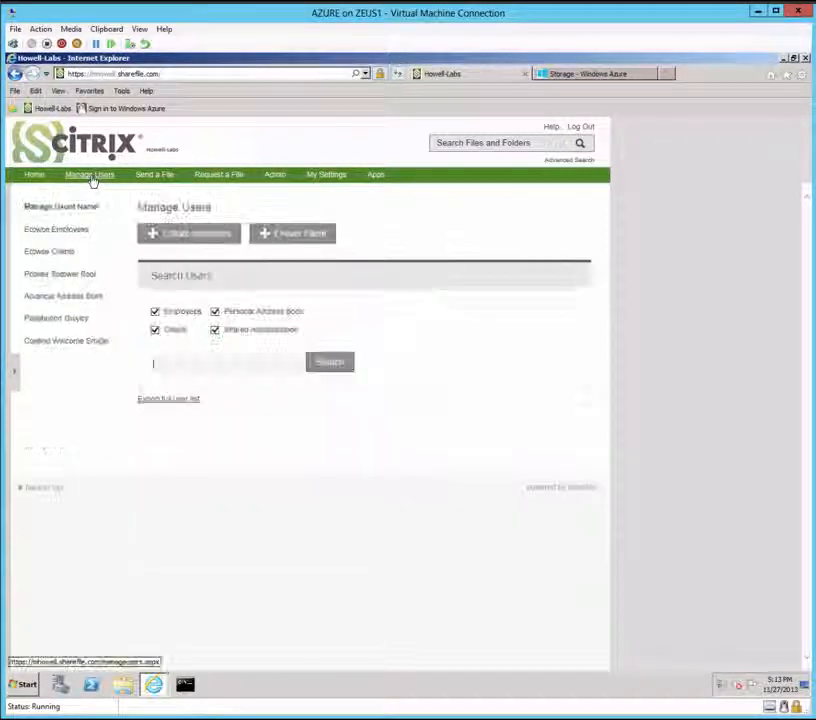
Step: Set User 10's default storage zone to Azure Zone and save the changes
click(55, 230)
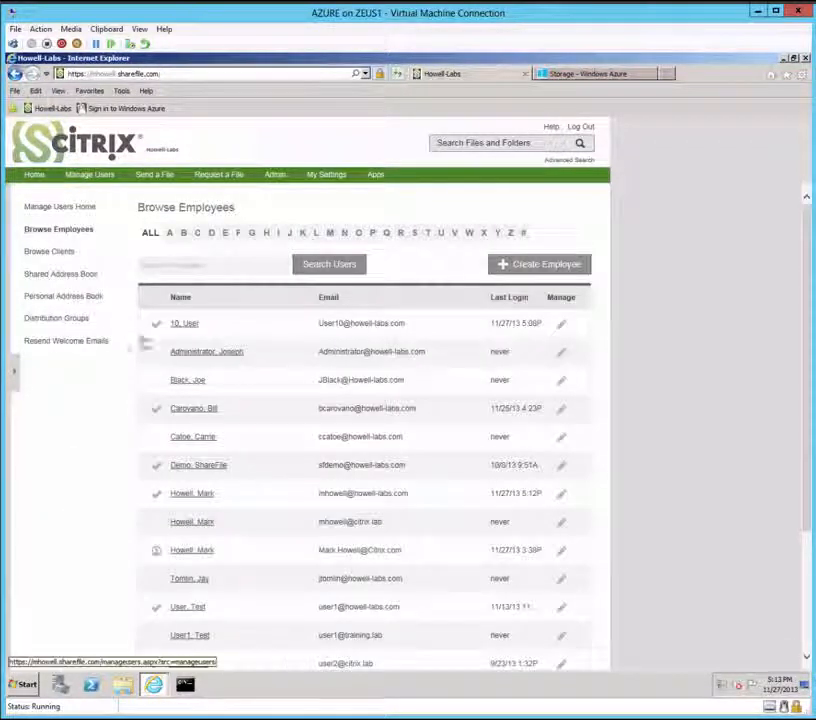
click(181, 326)
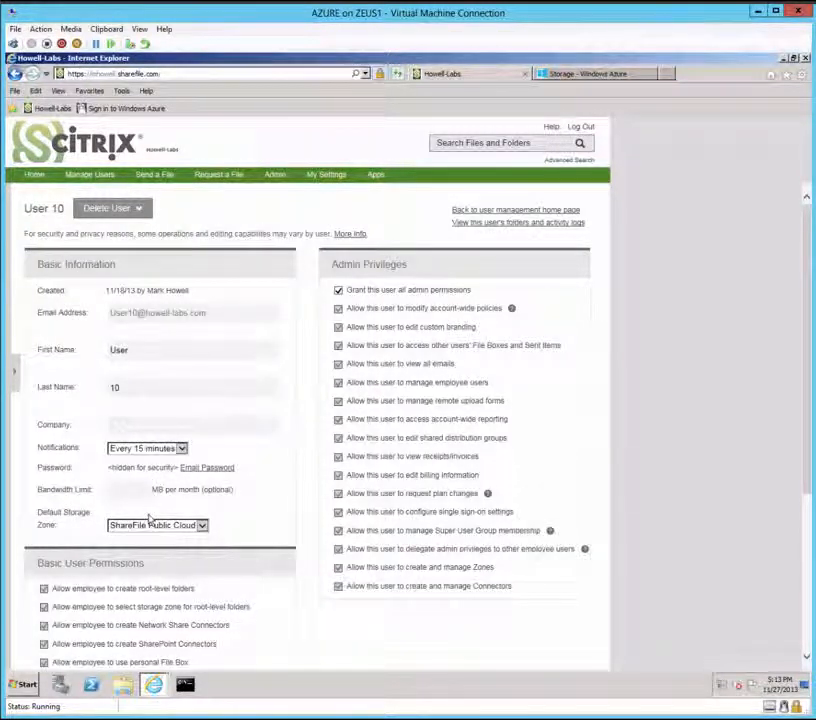
click(202, 525)
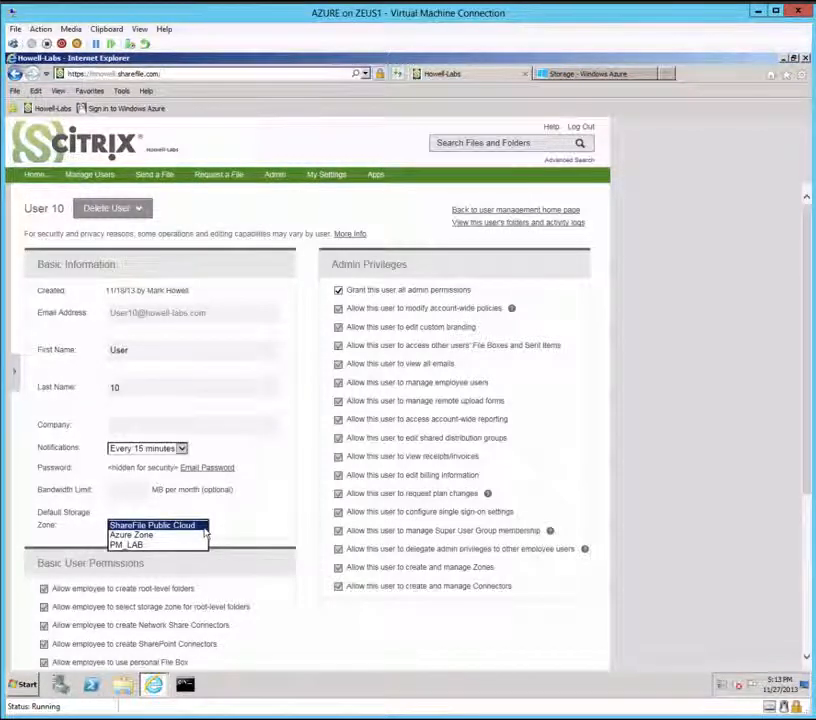
click(140, 535)
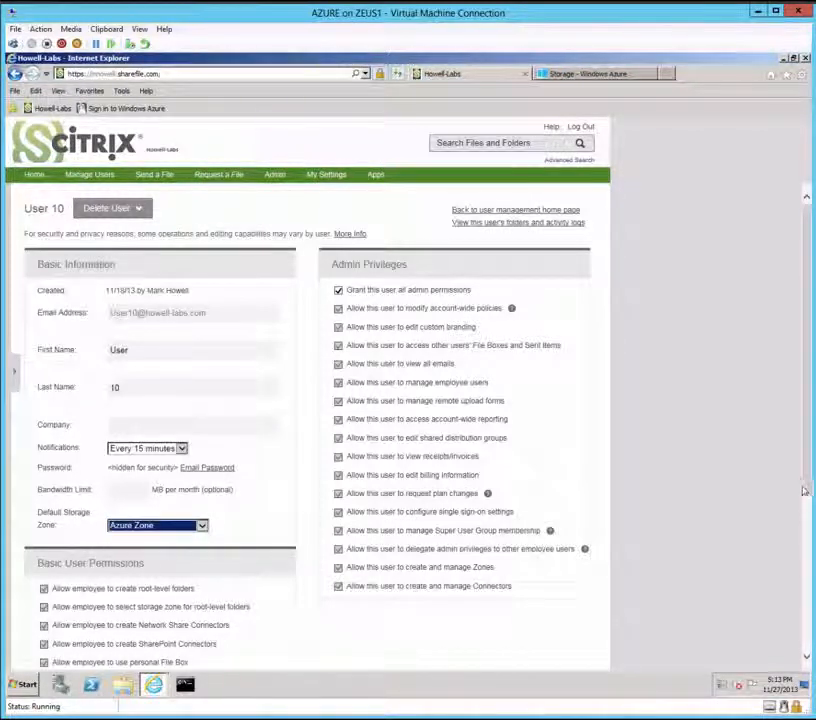
drag(805, 480, 810, 645)
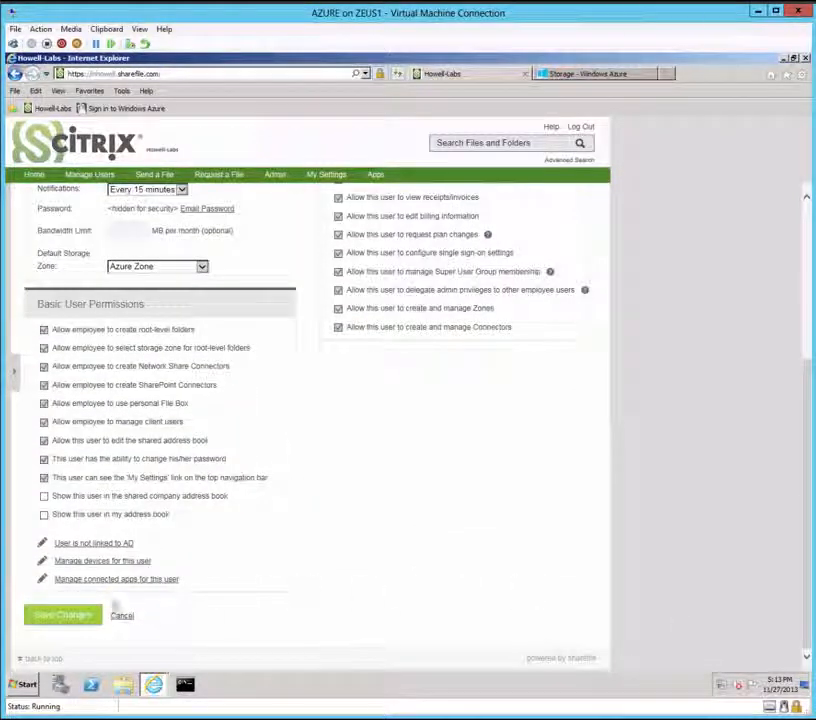
click(57, 617)
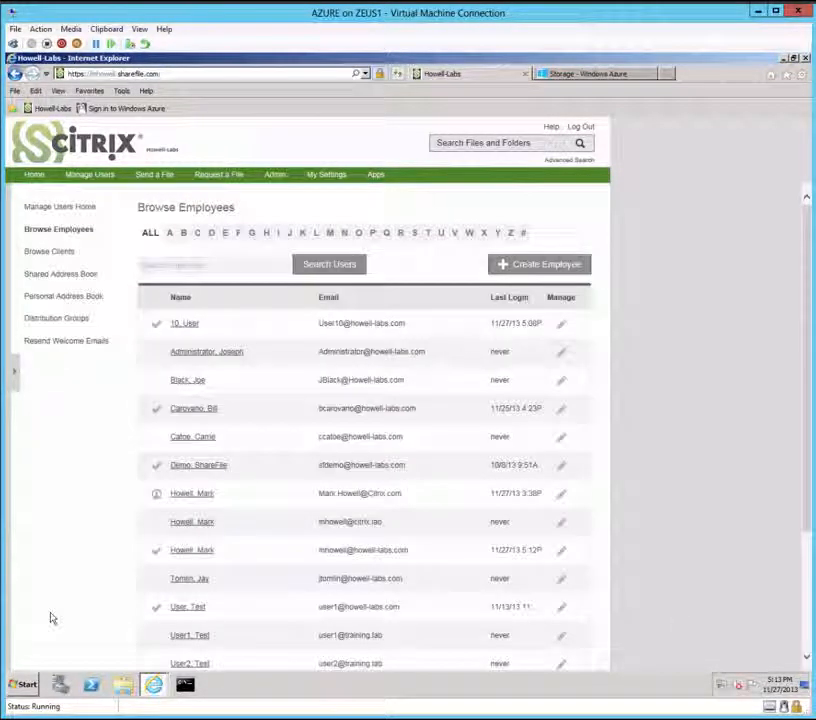
Step: Verify Azure Zone now lists User 10's folder, then go Home to My Files & Folders
click(275, 177)
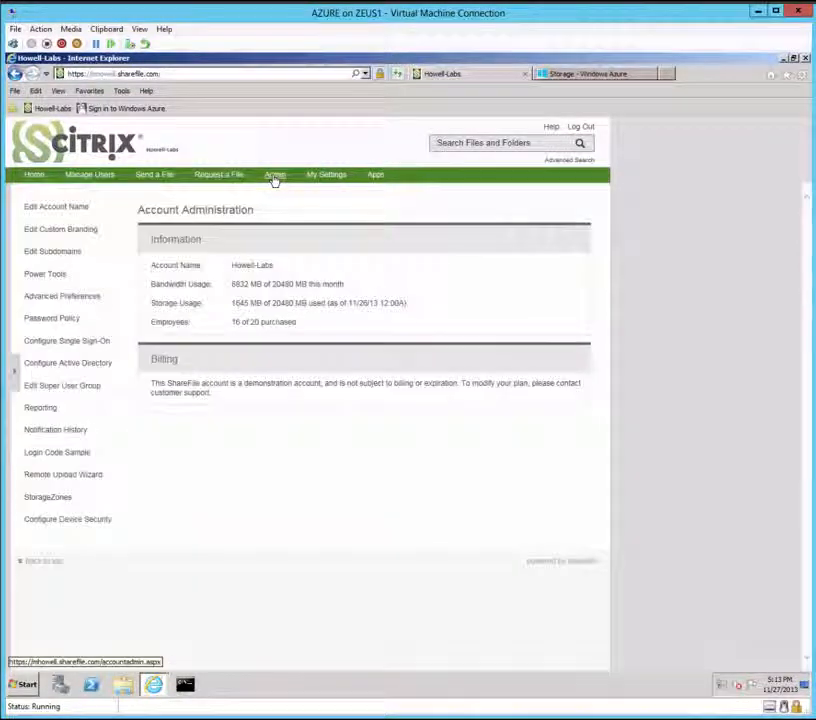
click(48, 500)
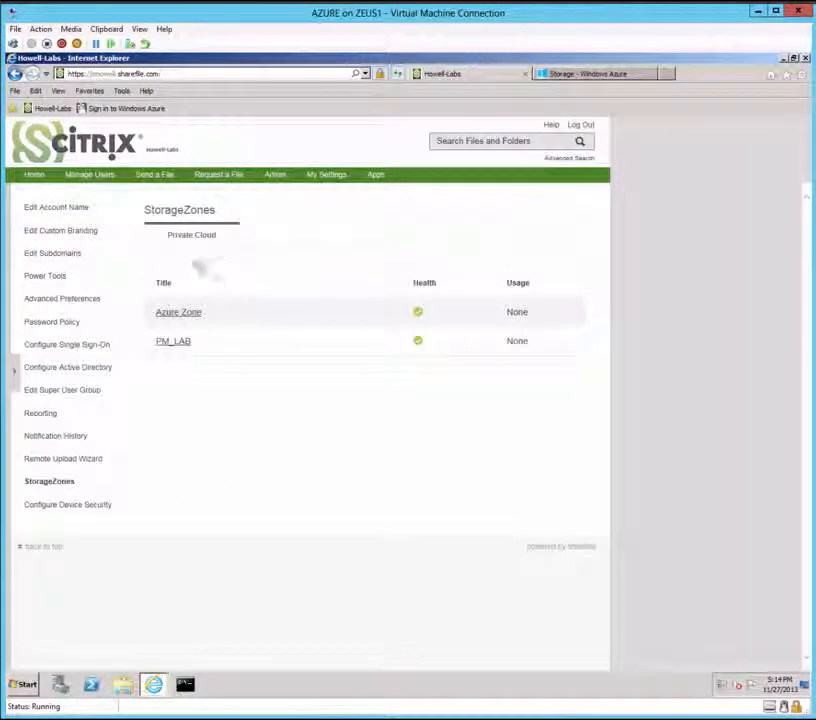
click(178, 313)
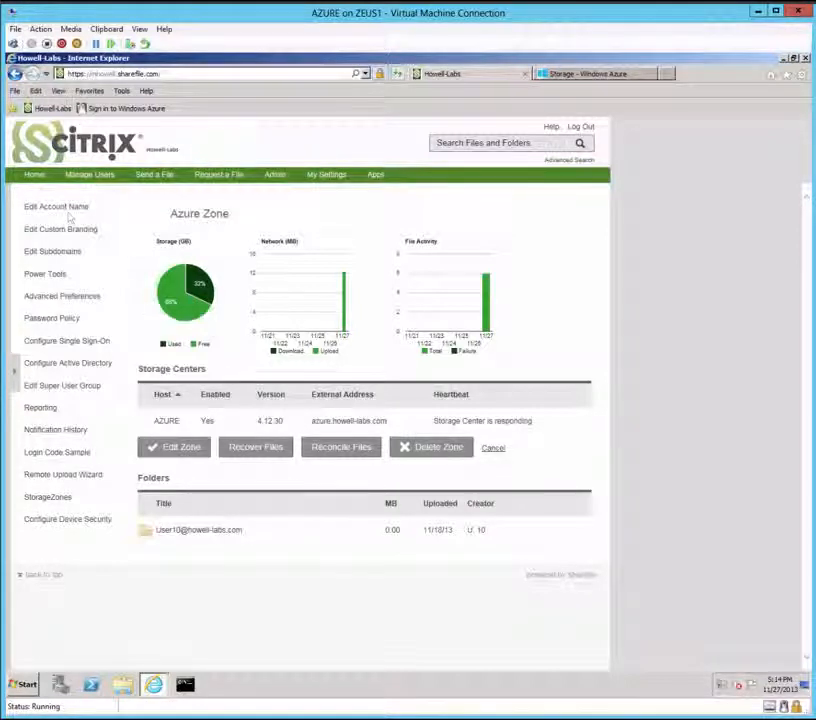
click(33, 176)
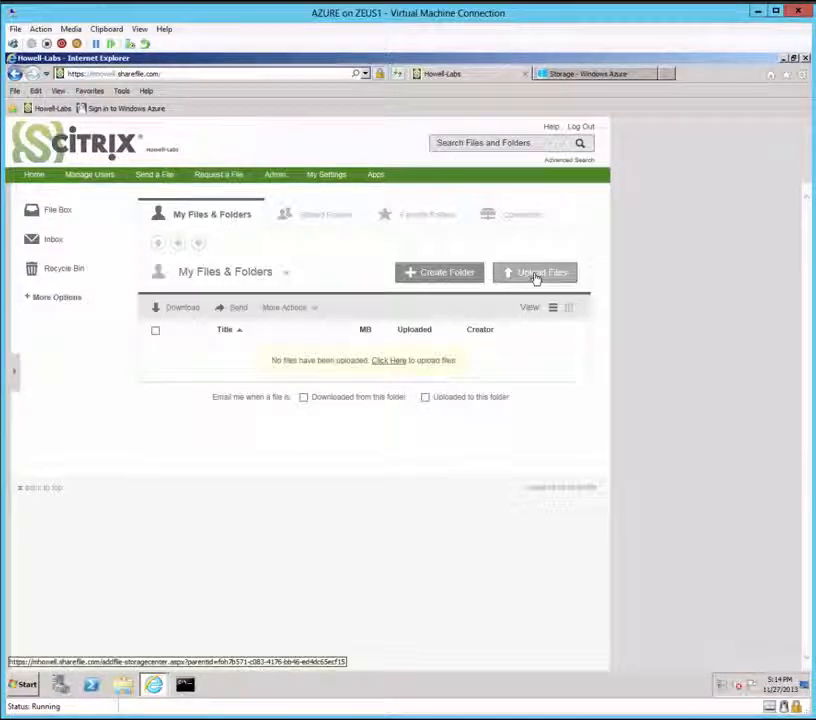
Step: Upload six Test Documents files, including ShareFile and XenMobile.pptx and two StorageZones checklists
click(536, 279)
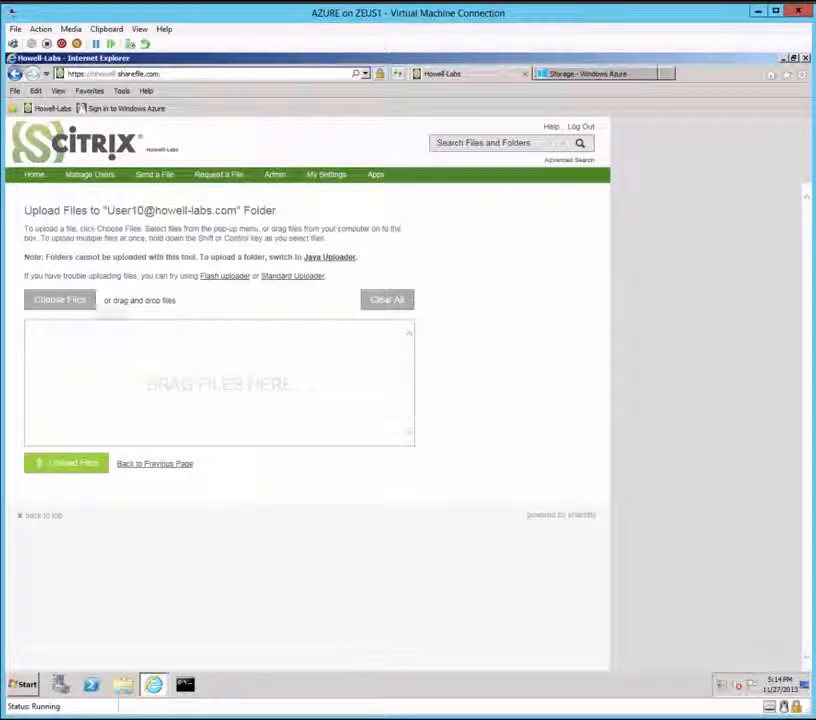
click(64, 302)
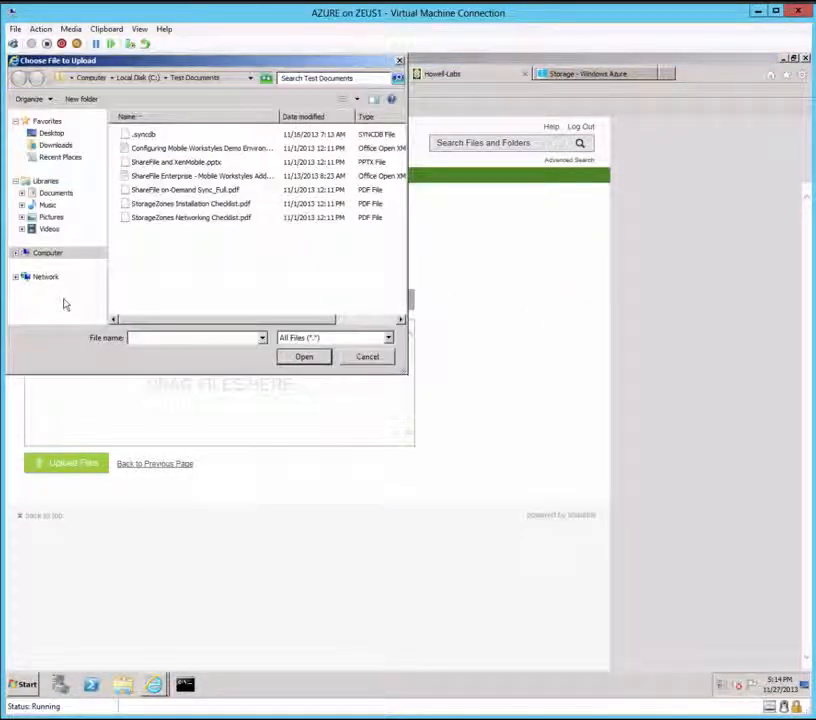
click(183, 149)
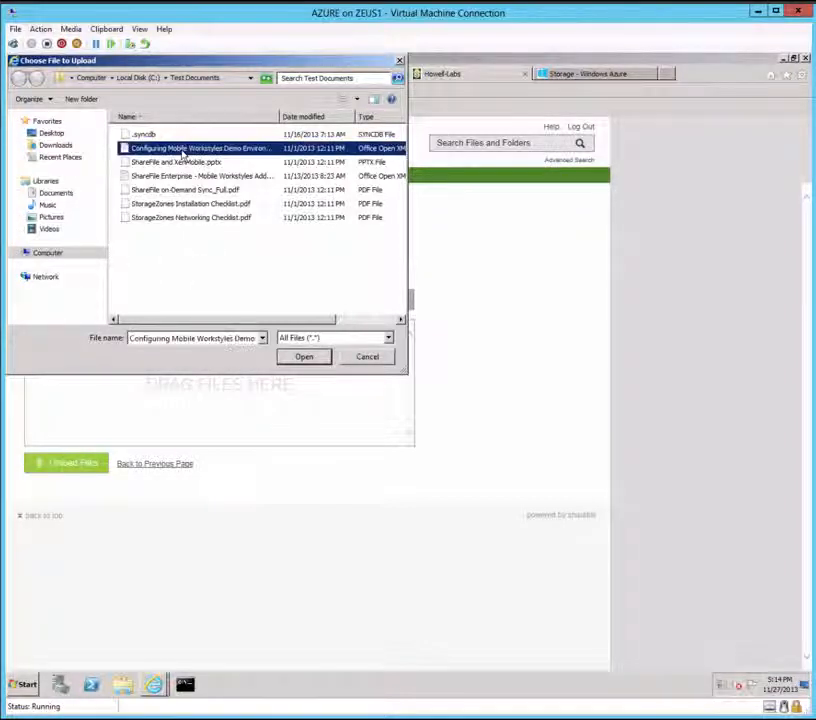
shift+click(177, 219)
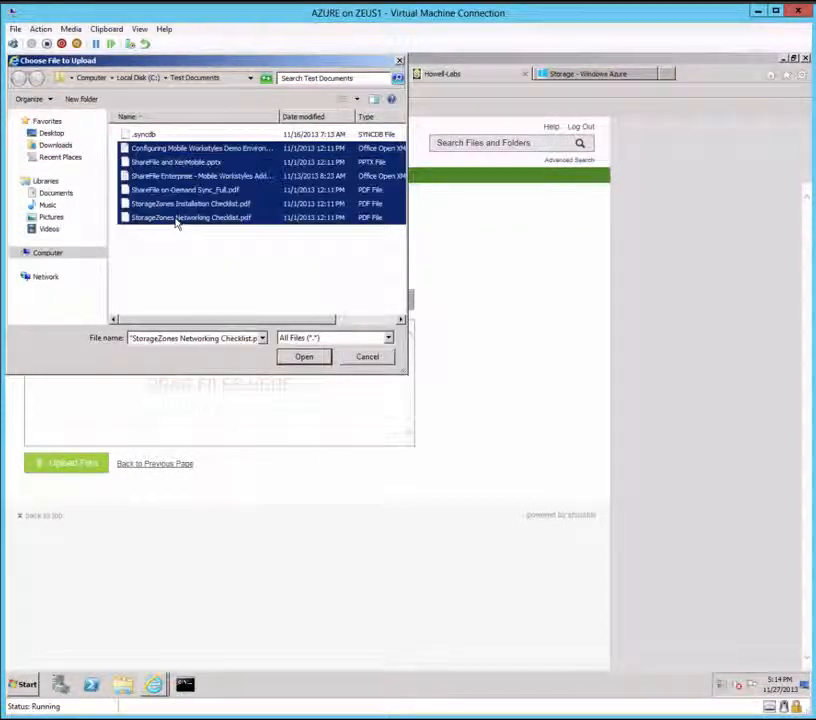
click(305, 357)
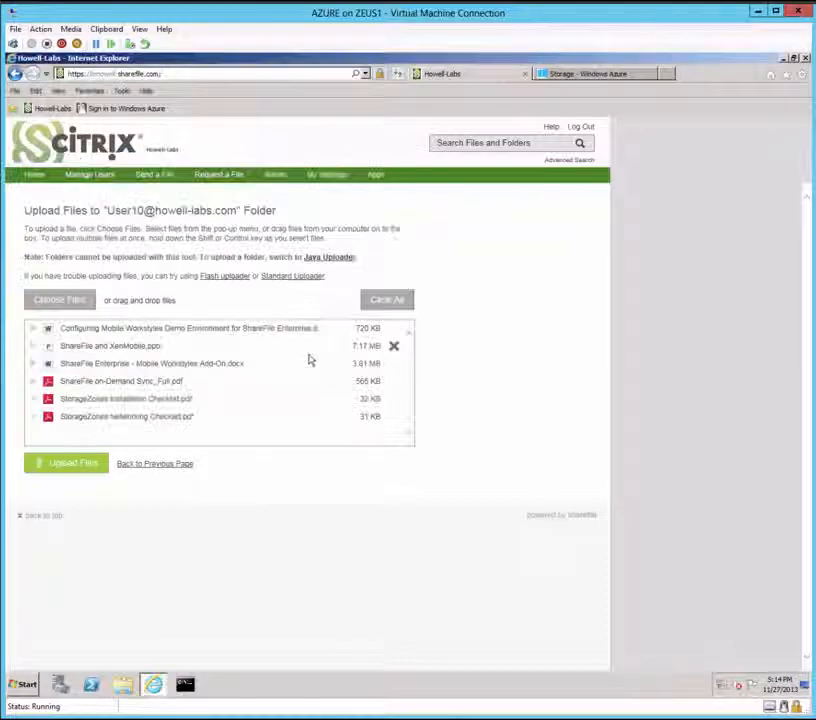
click(64, 466)
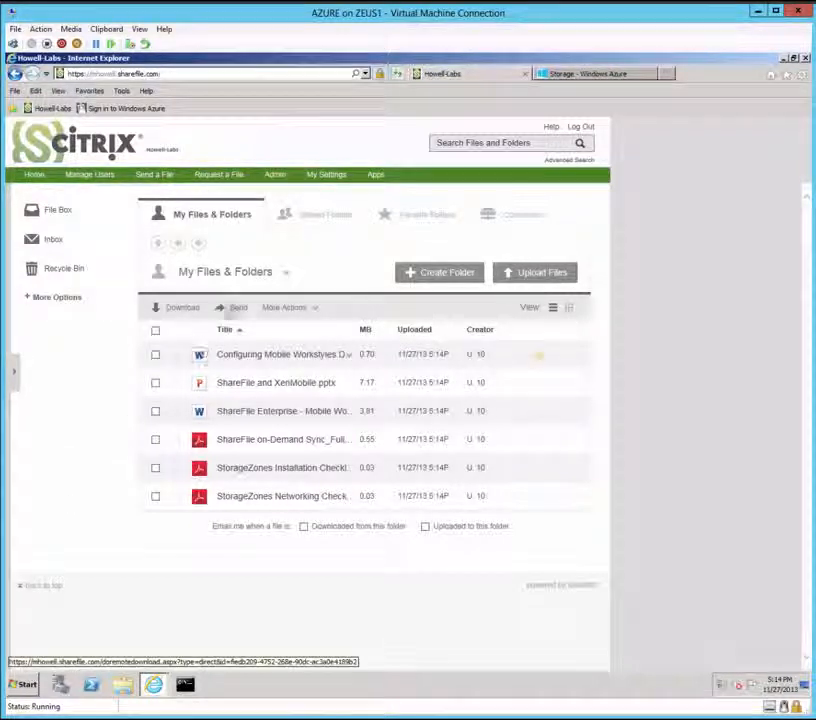
Step: View the Azure Zone's StorageZones details to confirm User 10's folder holds 12.30 MB
click(275, 176)
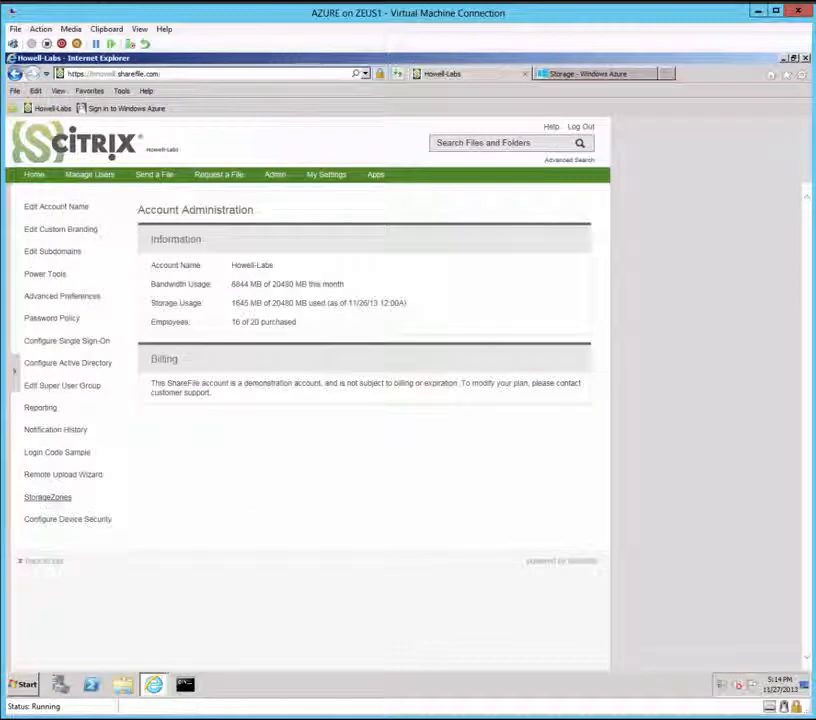
click(47, 497)
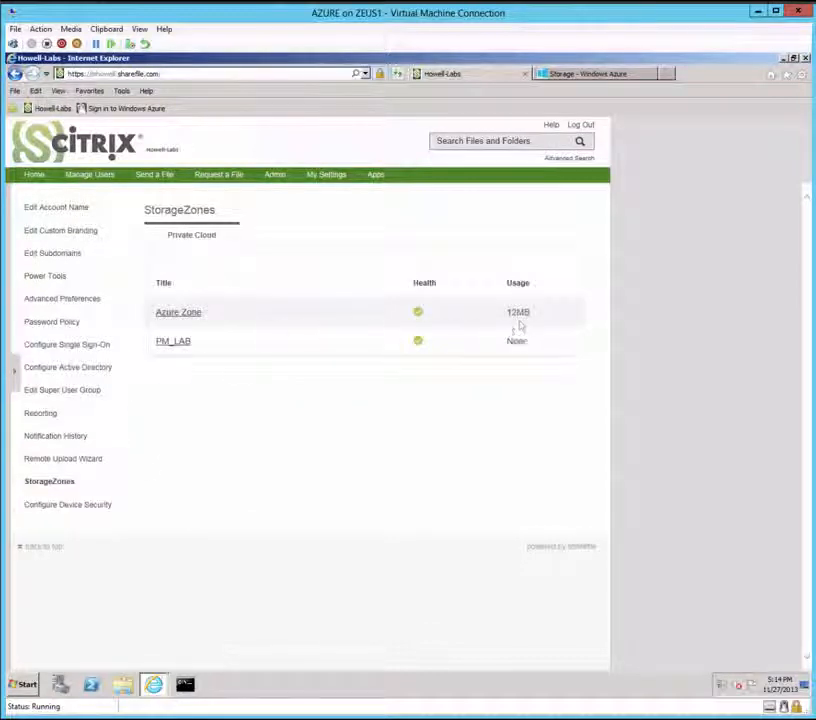
click(176, 313)
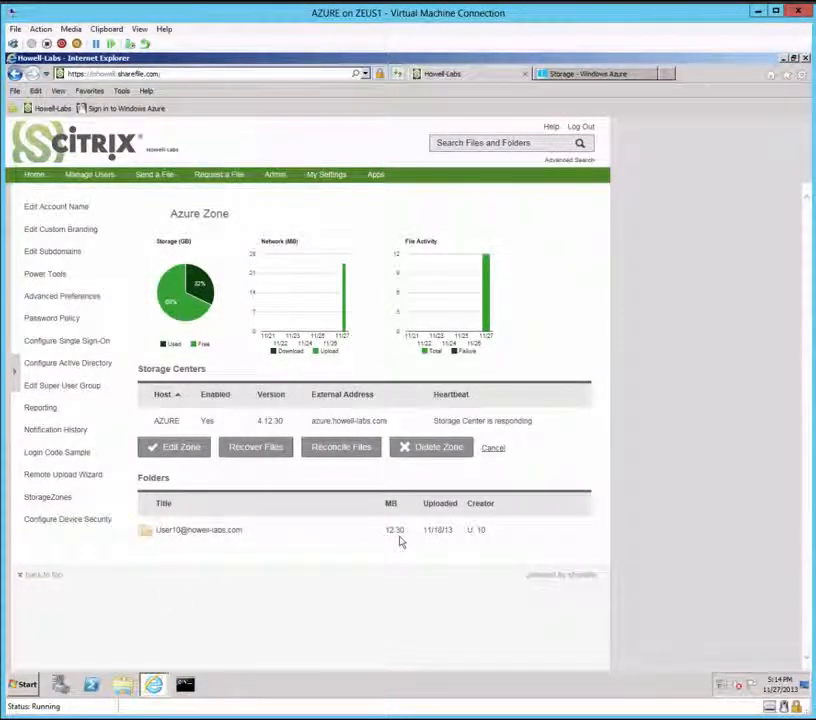
Step: Open the private Azure storage container to confirm its six blobs, then minimize the browser
click(600, 77)
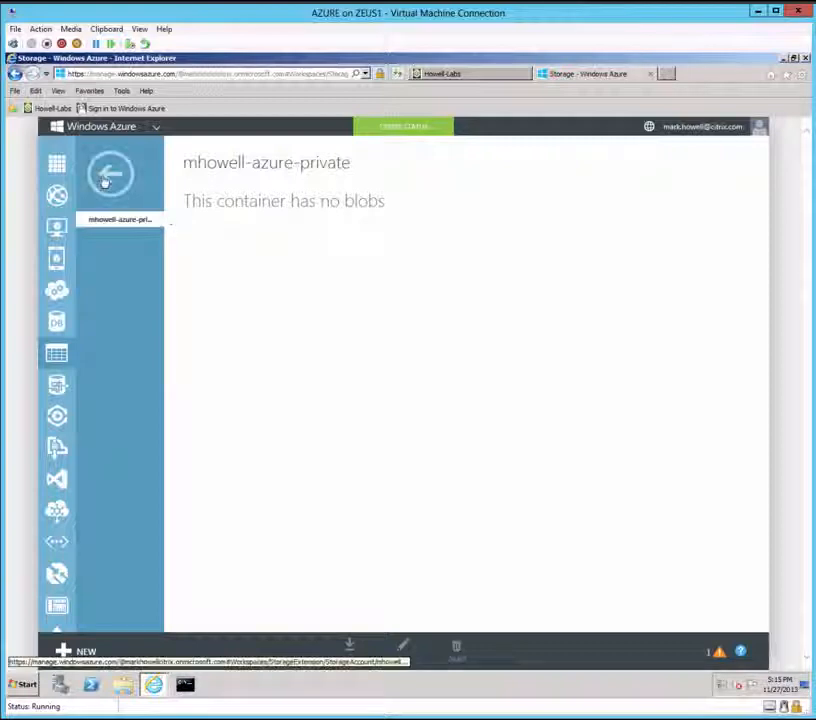
click(111, 176)
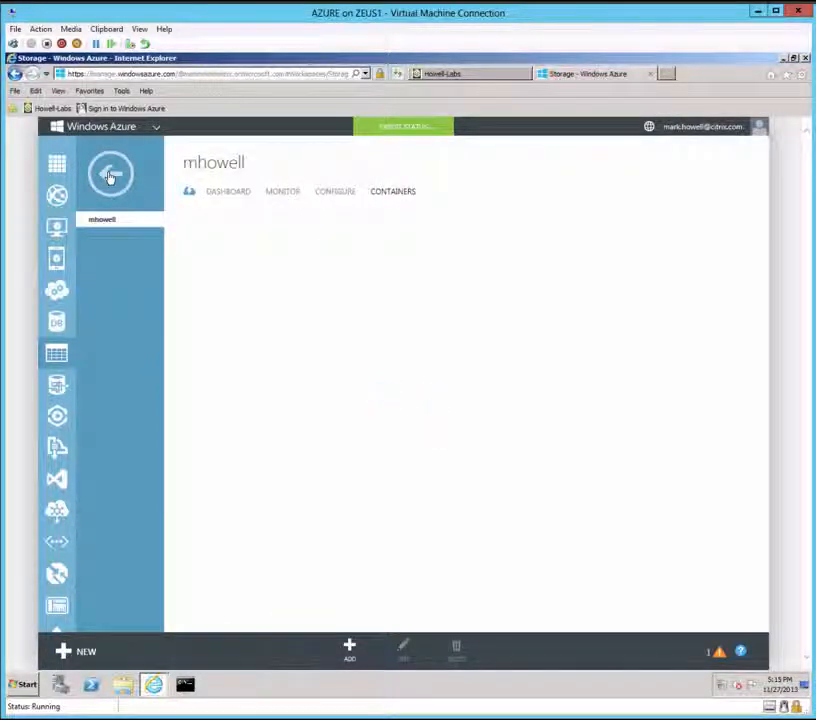
click(241, 250)
click(241, 250)
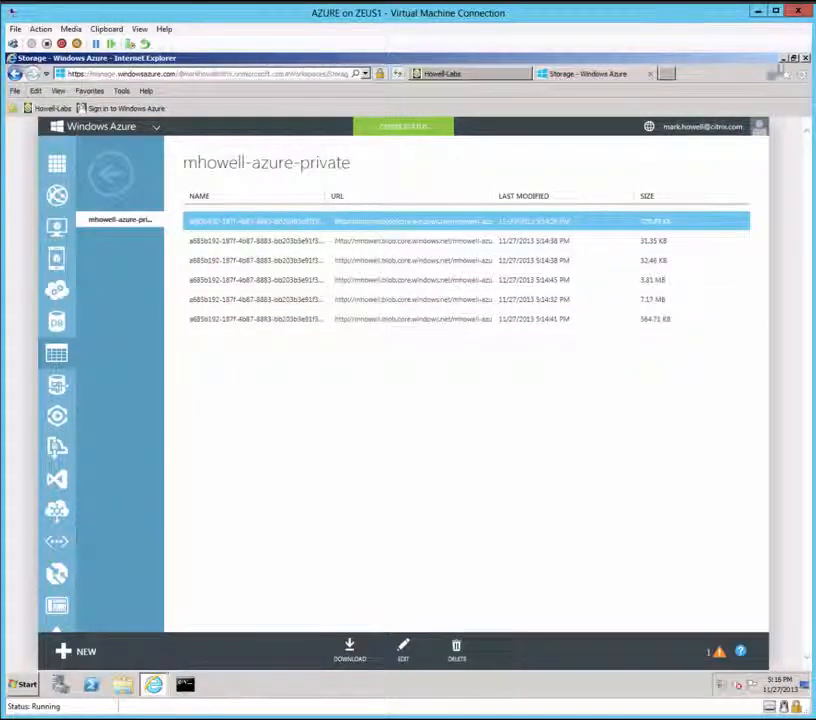
click(785, 60)
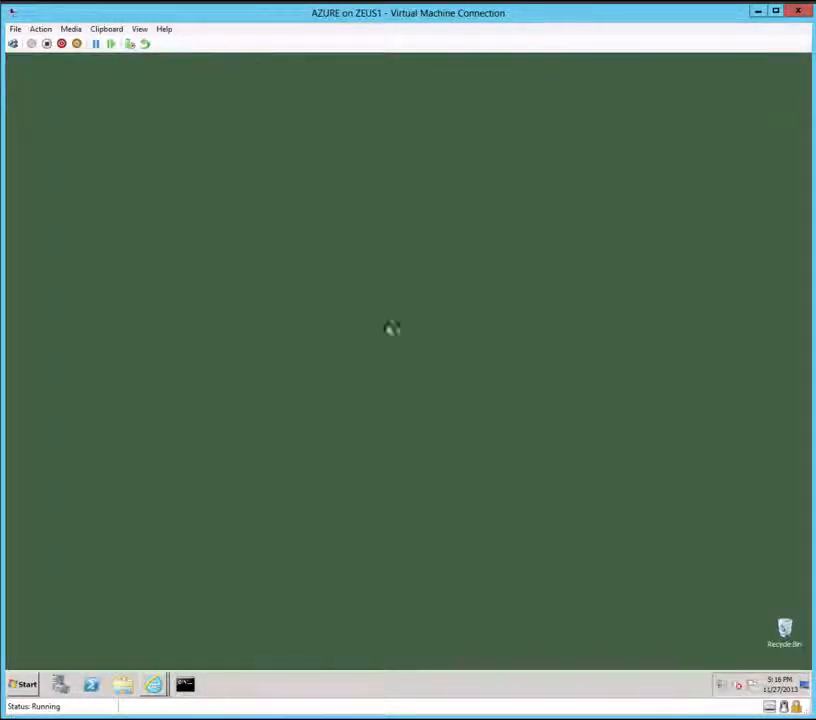